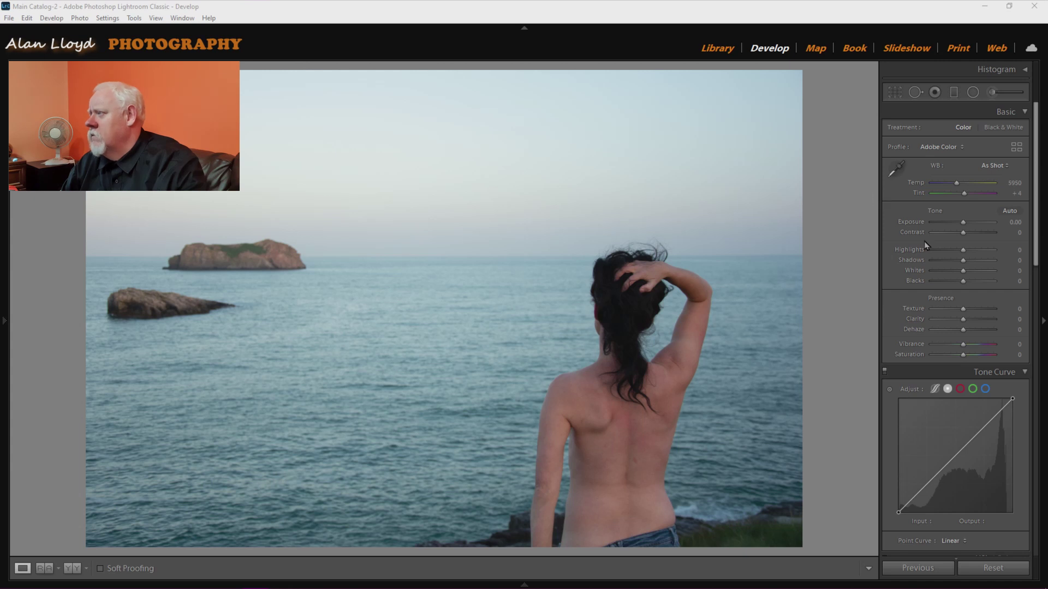
# Turn on Remove Chromatic Aberration and Enable Profile Corrections in the photo's lens corrections.
pyautogui.scroll(-10, 925, 242)
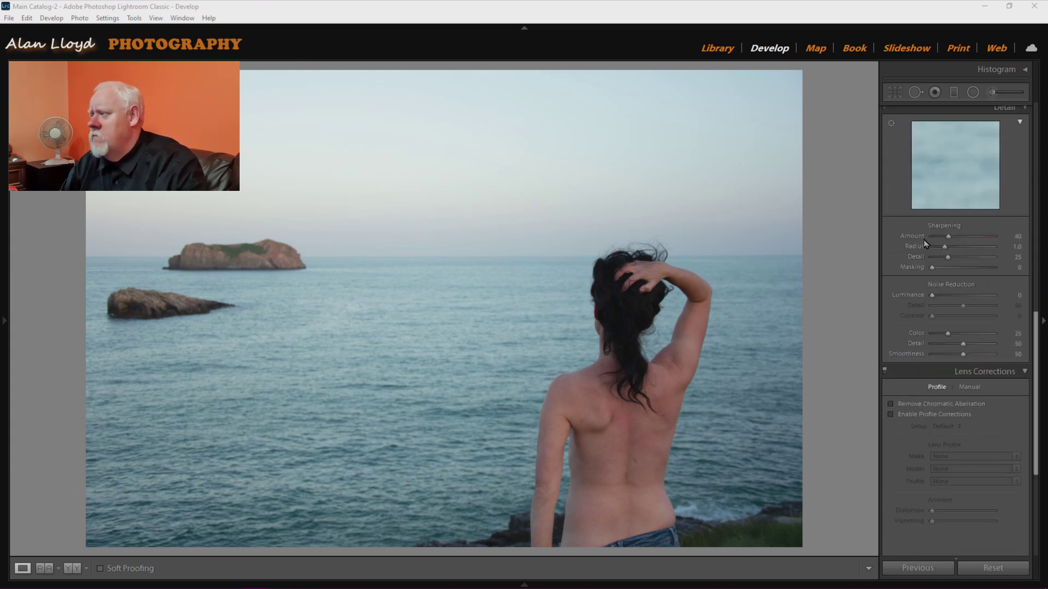
pyautogui.click(905, 410)
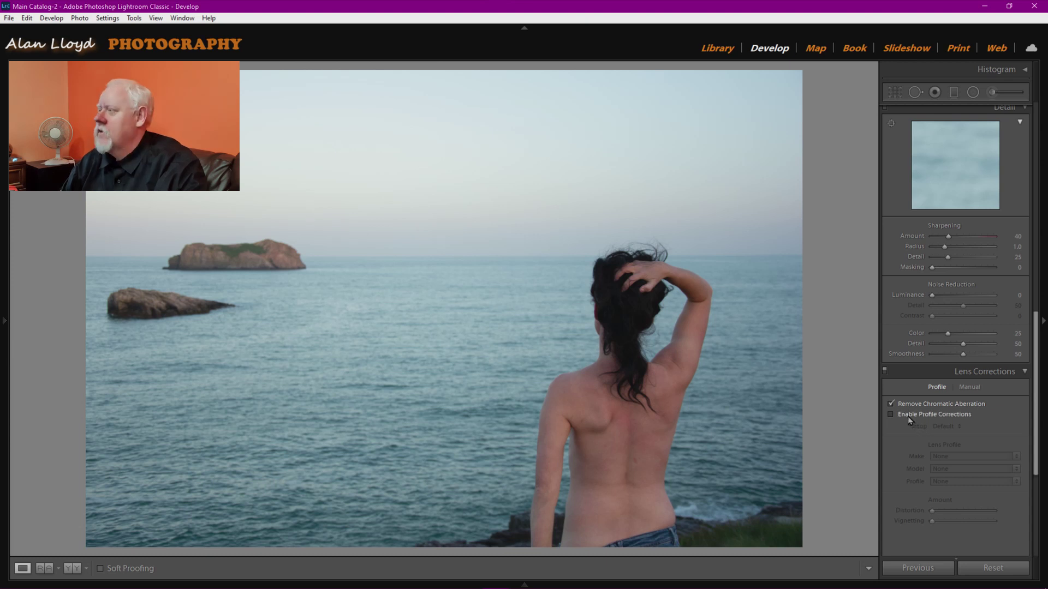
pyautogui.click(909, 418)
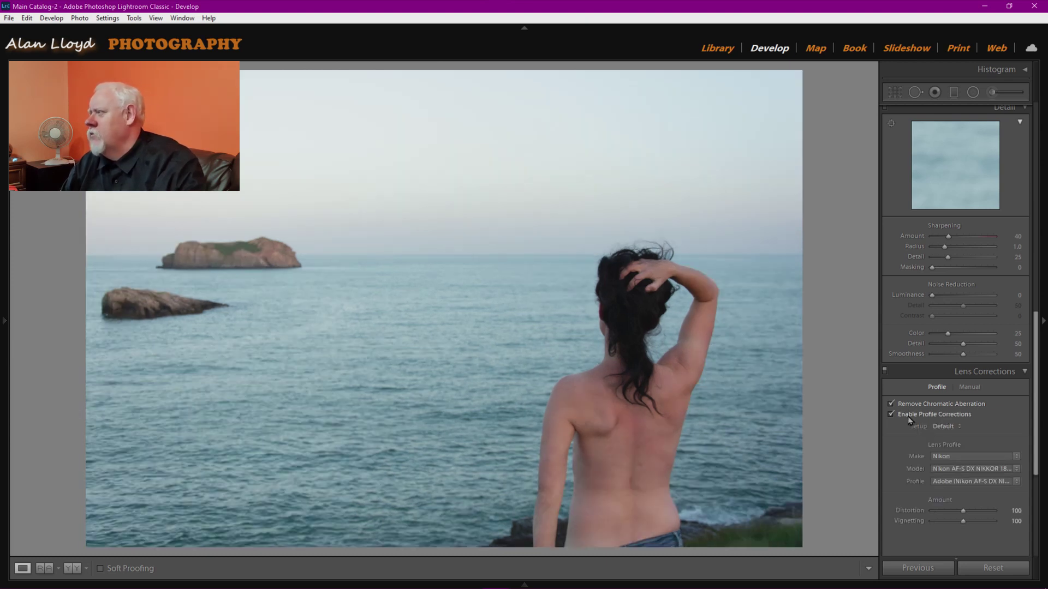
# Set Luminance noise reduction to 24 and inspect the photo in the Detail preview at close-up and full view.
pyautogui.moveTo(942, 296); pyautogui.dragTo(950, 299)
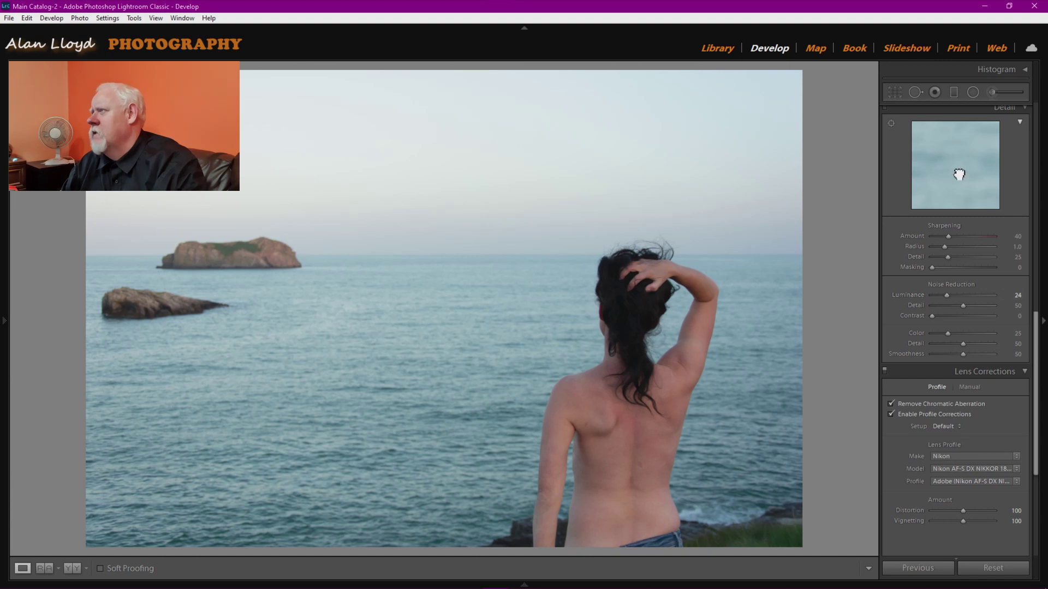
pyautogui.moveTo(953, 168); pyautogui.dragTo(949, 194)
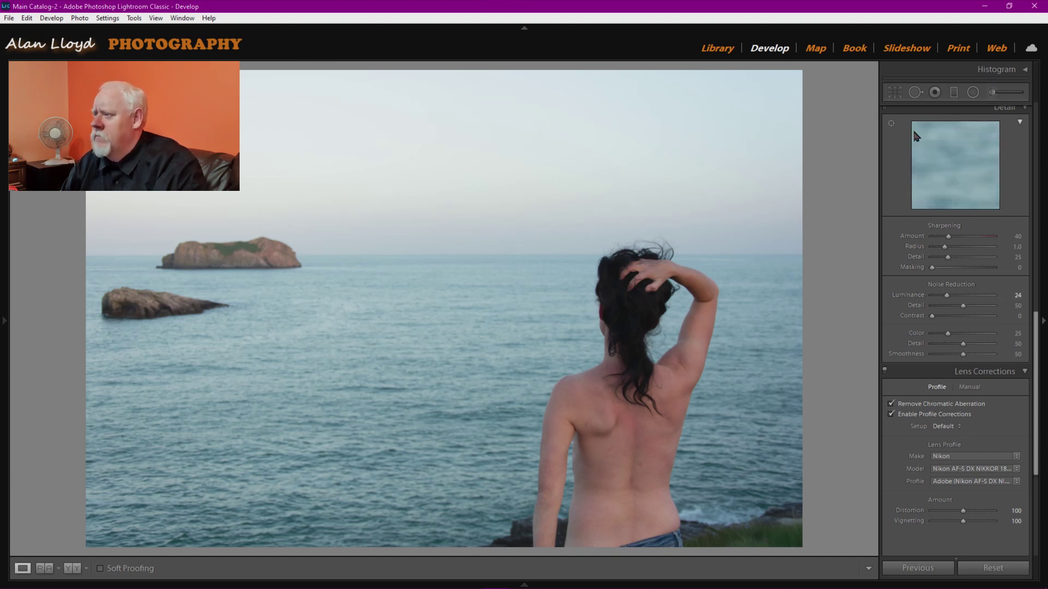
pyautogui.click(890, 124)
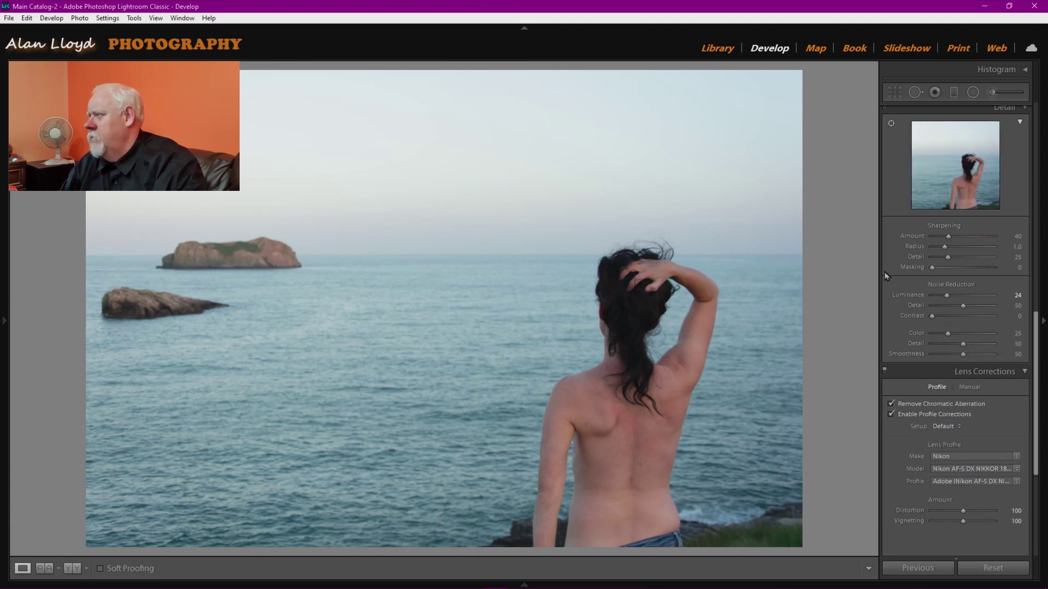
# Crop the photo at its original aspect ratio to remove the jeans at the bottom edge, and straighten it with an angle of 0.13.
pyautogui.scroll(10, 902, 316)
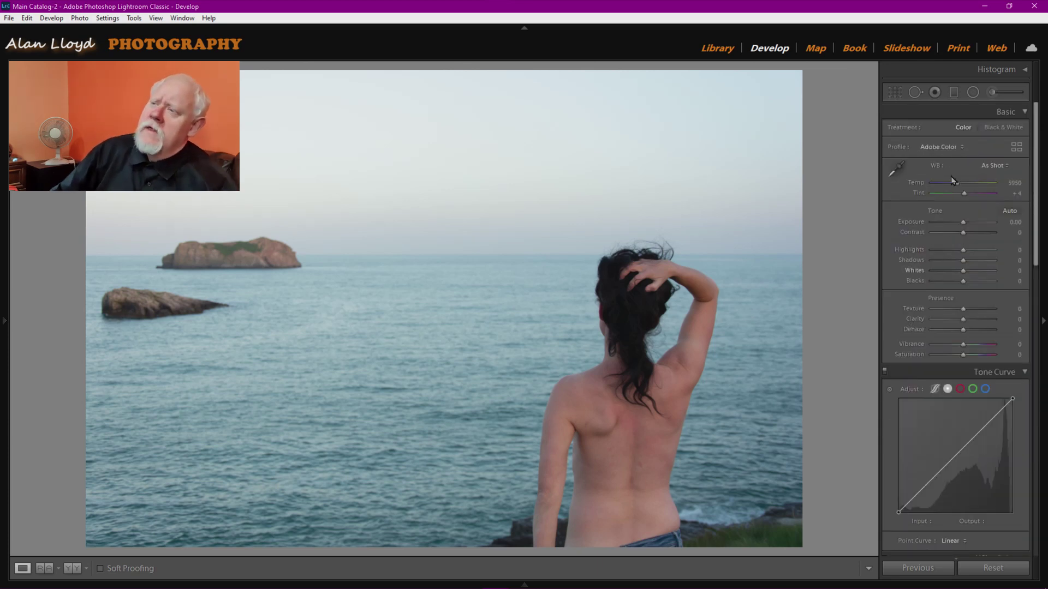
pyautogui.press('r')
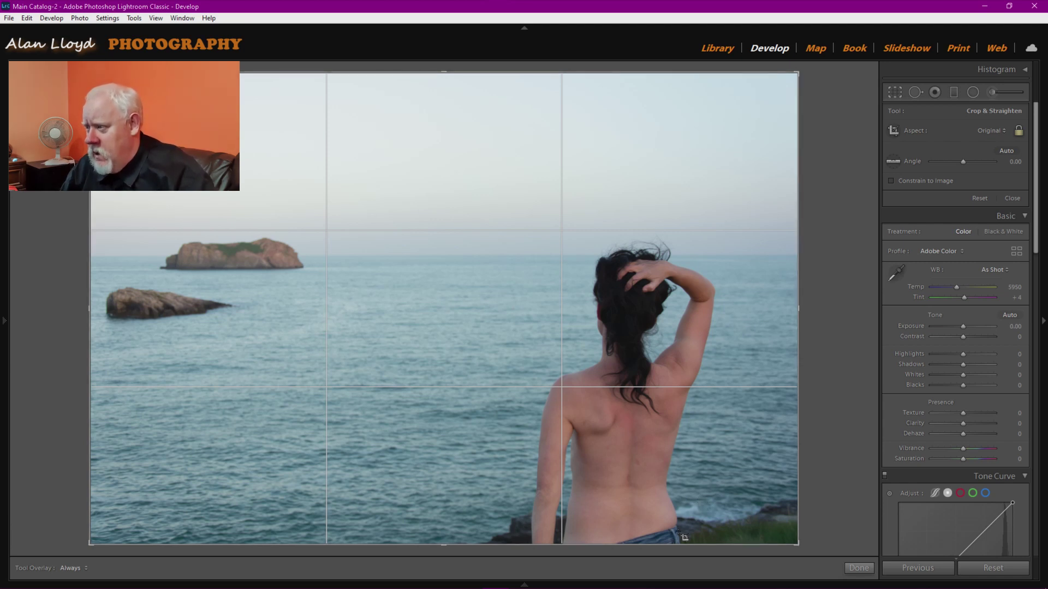
pyautogui.moveTo(679, 543); pyautogui.dragTo(681, 529)
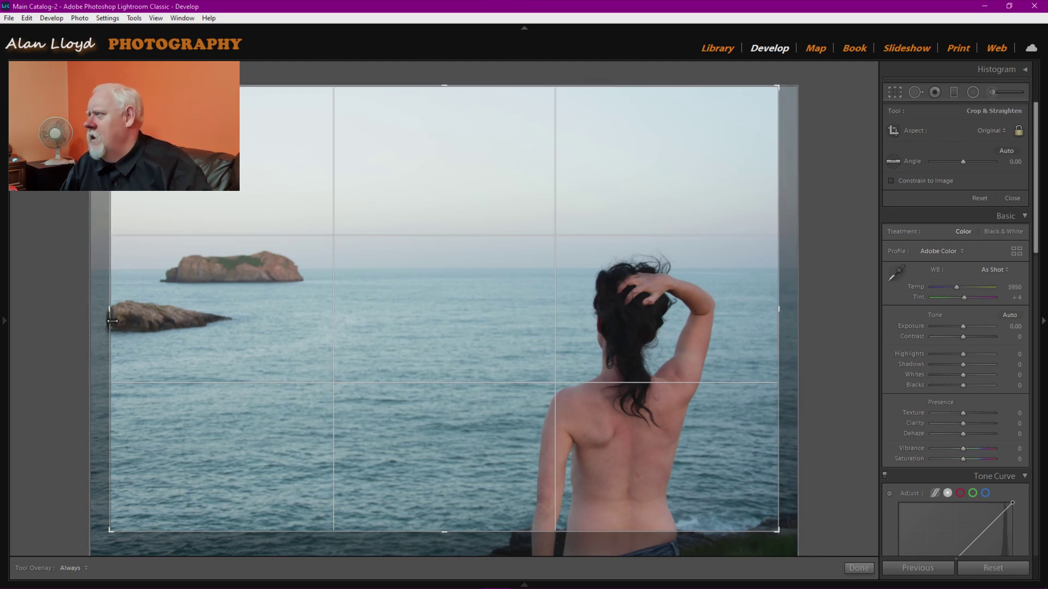
pyautogui.moveTo(306, 330); pyautogui.dragTo(320, 330)
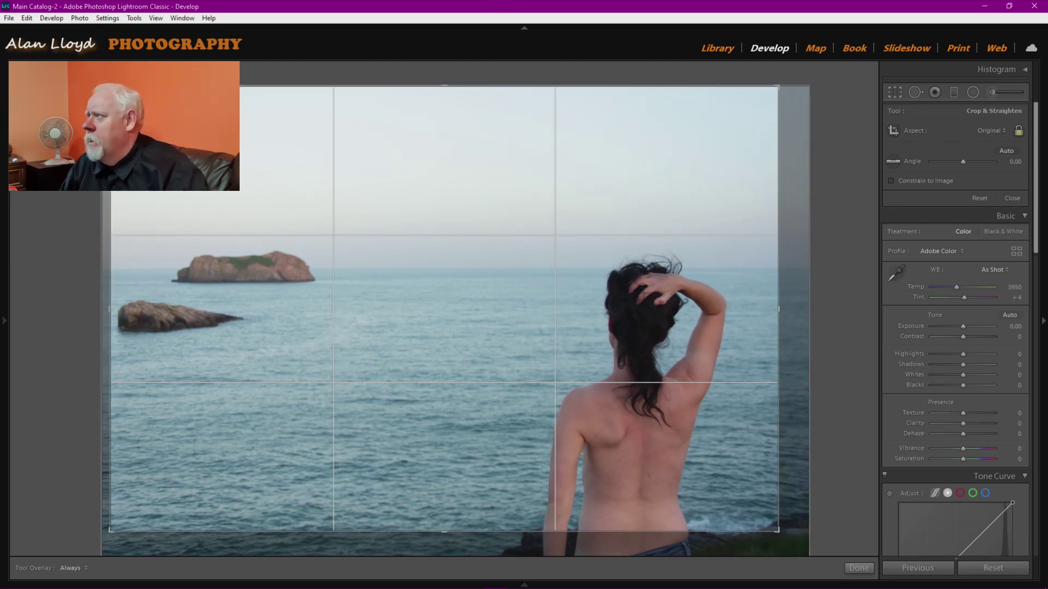
pyautogui.click(1003, 155)
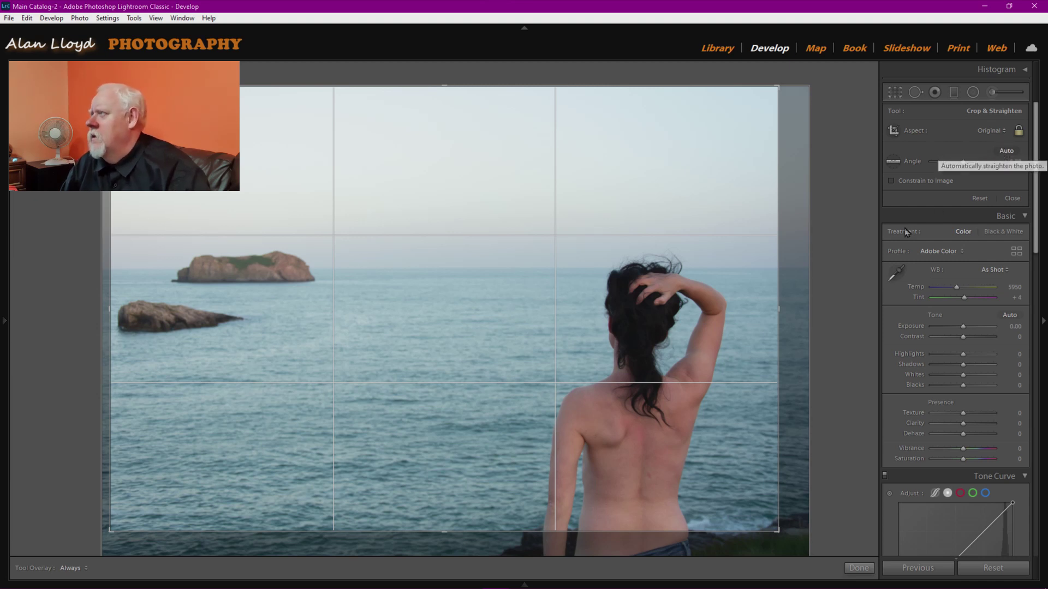
pyautogui.moveTo(839, 307); pyautogui.dragTo(840, 307)
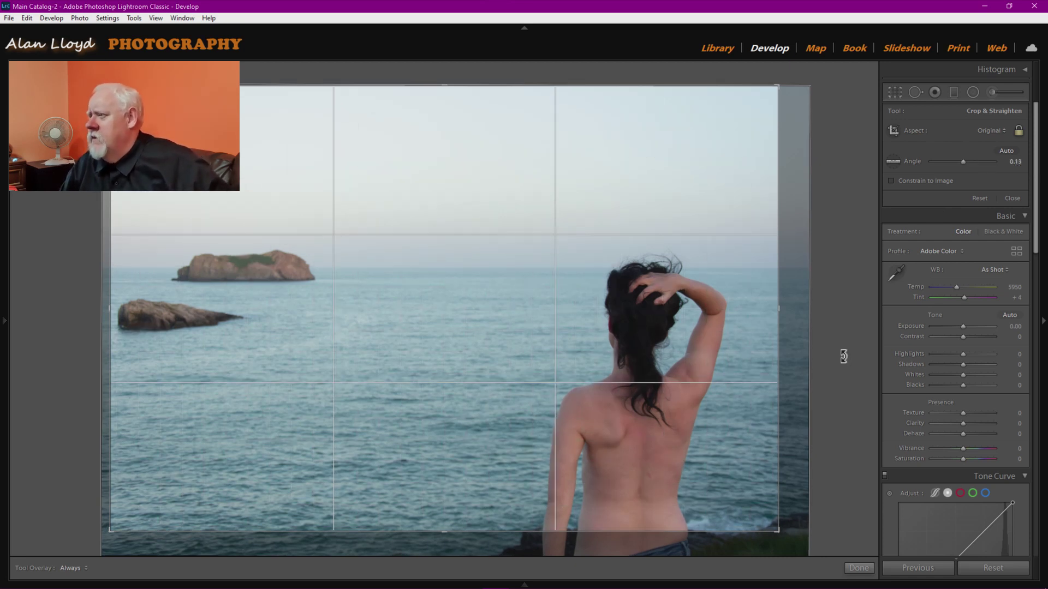
pyautogui.click(860, 569)
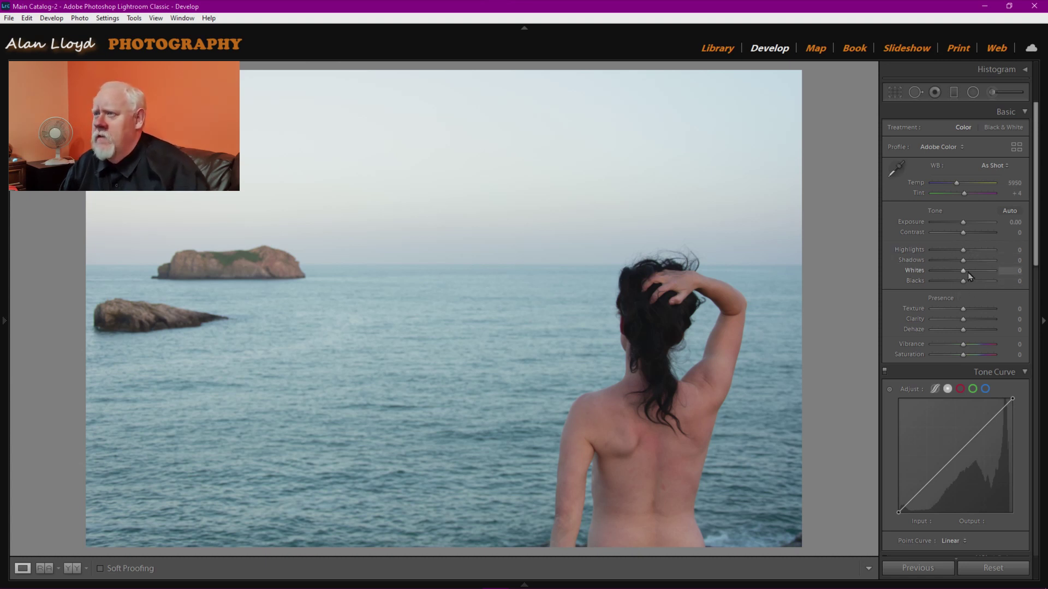
# Set Highlights to -100, Shadows to +100, Whites to +36, Blacks to -28 and Exposure to -0.61.
pyautogui.moveTo(964, 253); pyautogui.dragTo(921, 254)
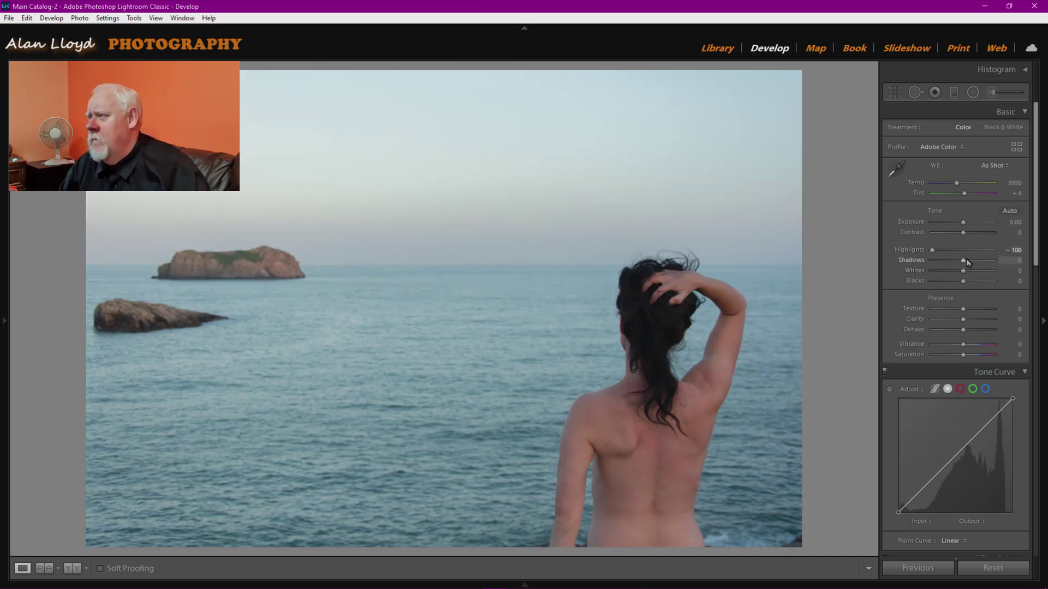
pyautogui.moveTo(966, 261)
pyautogui.mouseDown()
pyautogui.moveTo(998, 262)
pyautogui.moveTo(975, 270)
pyautogui.mouseUp()
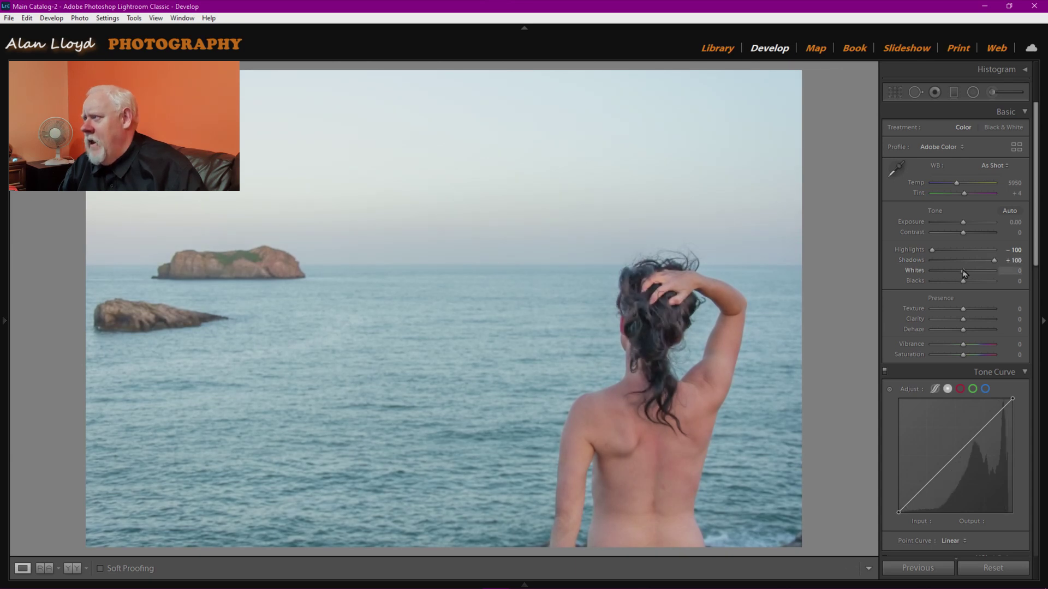
pyautogui.scroll(-5, 964, 283)
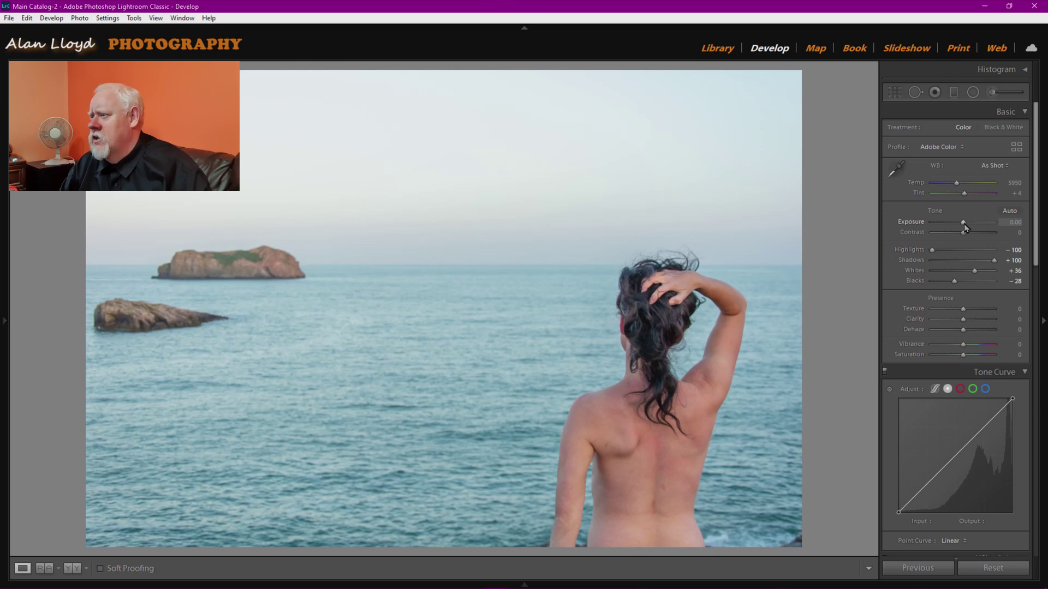
pyautogui.moveTo(964, 228); pyautogui.dragTo(960, 230)
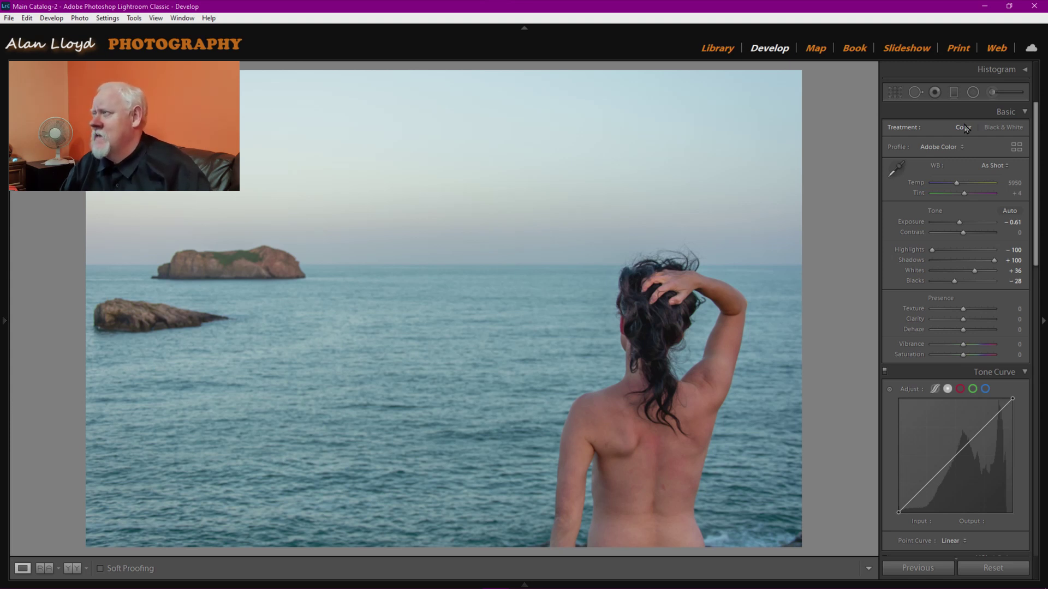
# Paint a Soften Skin adjustment brush mask over the woman's middle and lower back, and show the mask overlay.
pyautogui.click(993, 94)
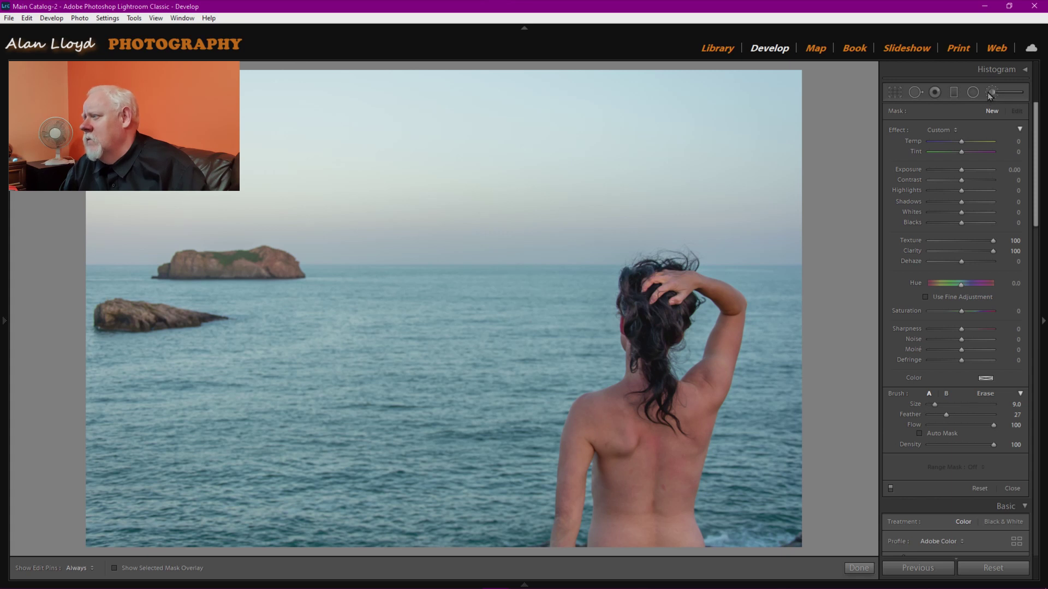
pyautogui.click(942, 131)
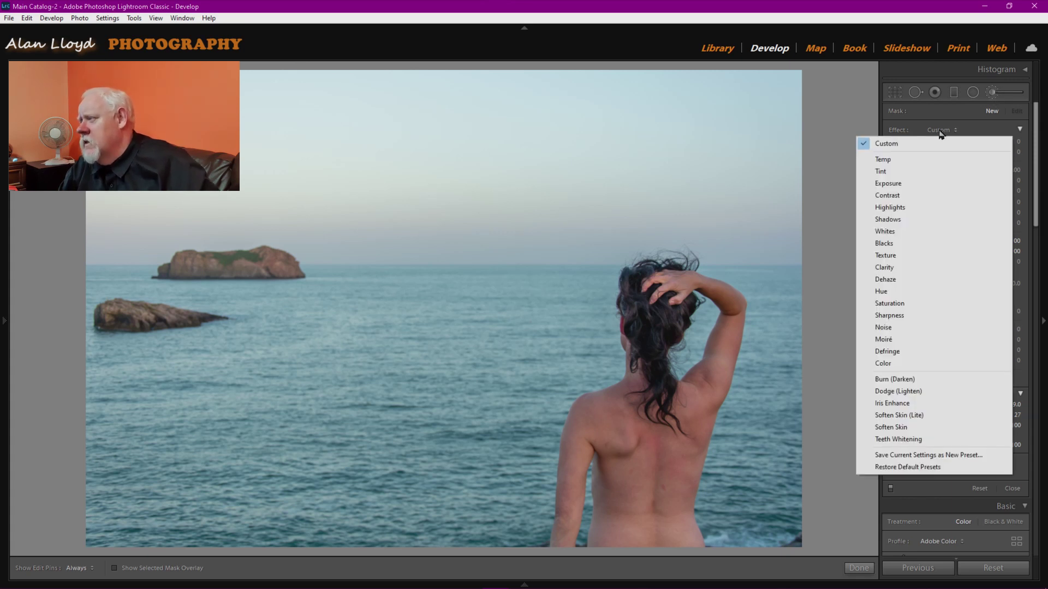
pyautogui.click(917, 429)
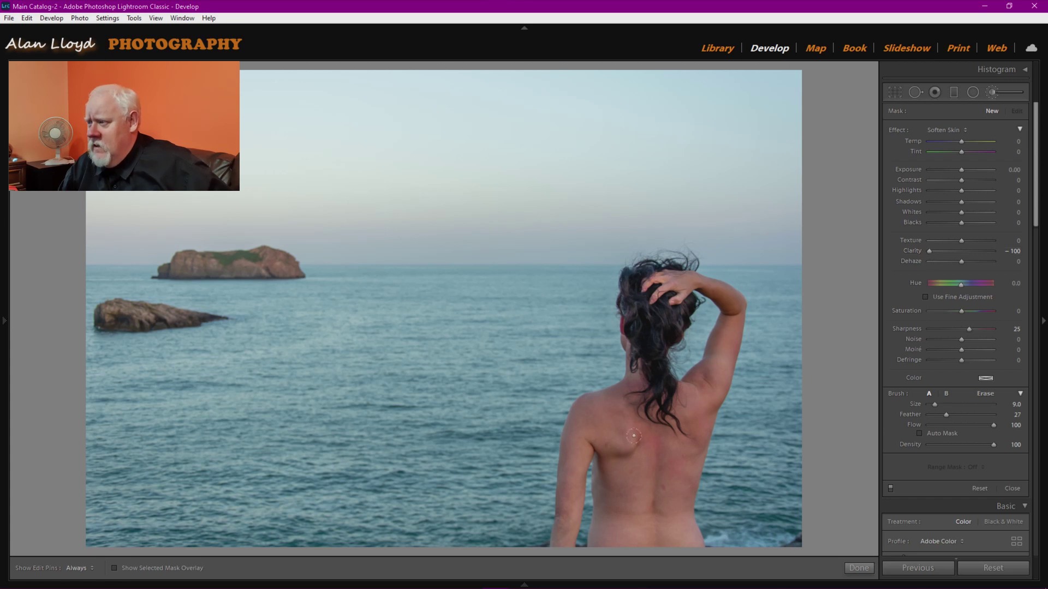
pyautogui.press('h')
pyautogui.moveTo(621, 436); pyautogui.dragTo(626, 509)
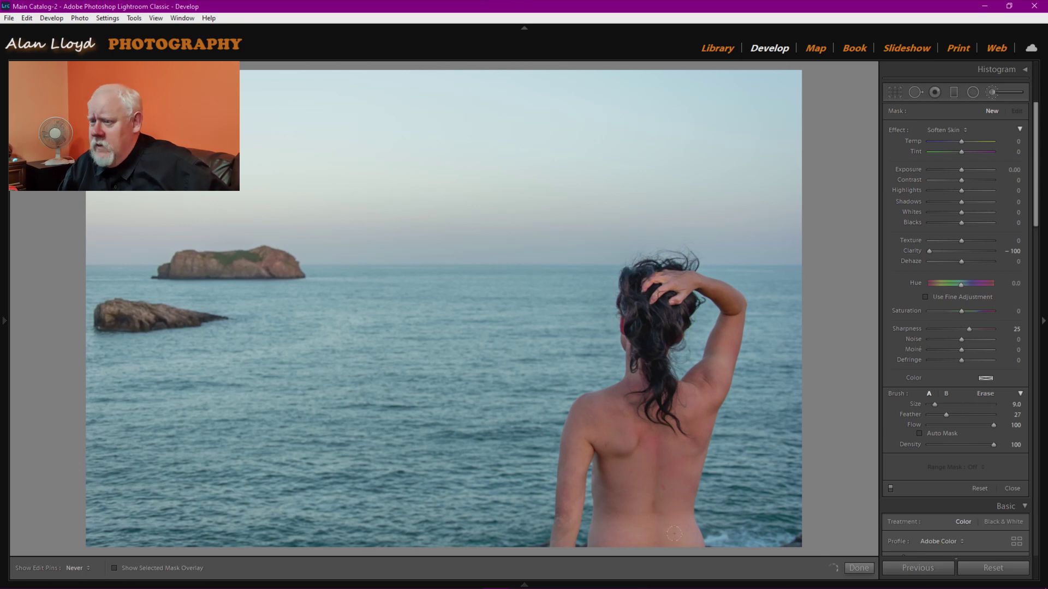
pyautogui.press('h')
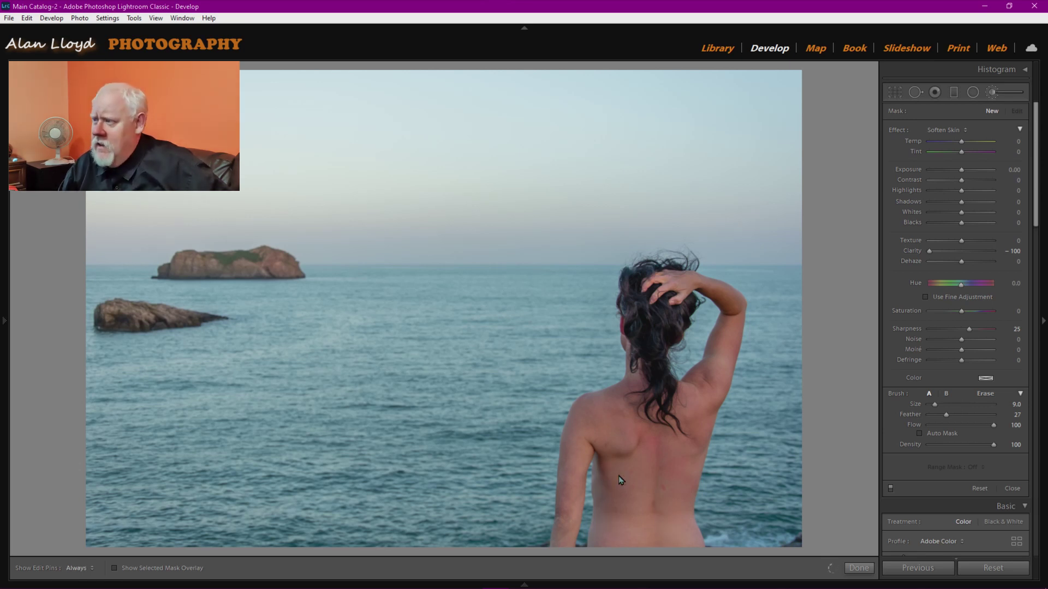
pyautogui.click(115, 568)
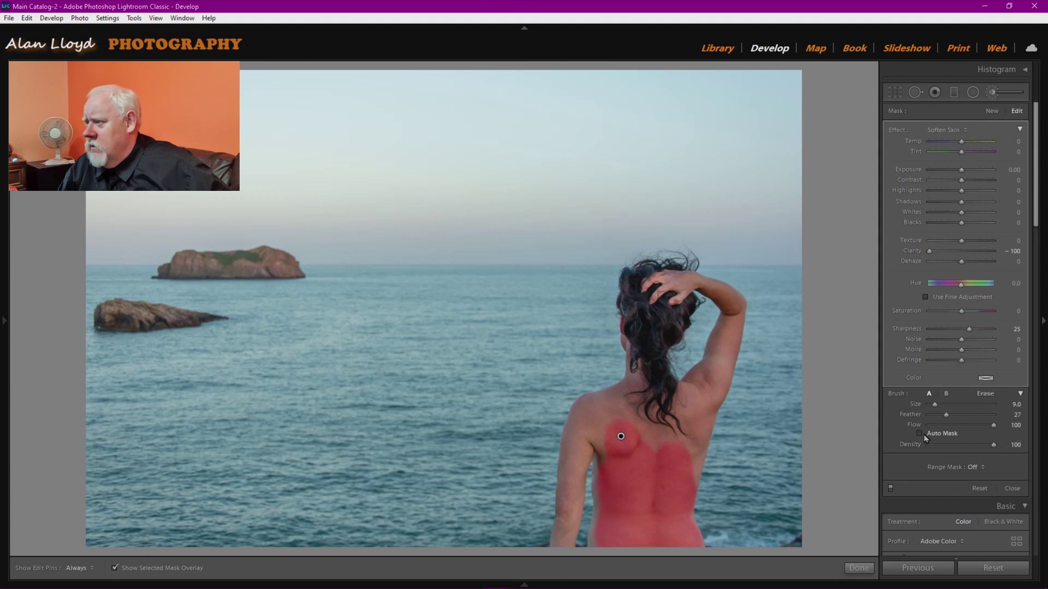
# Enable Auto Mask and extend the Soften Skin mask over the shoulders, neck, both arms and the hand.
pyautogui.press('h')
pyautogui.moveTo(687, 441)
pyautogui.mouseDown()
pyautogui.moveTo(634, 449)
pyautogui.moveTo(645, 430)
pyautogui.moveTo(591, 427)
pyautogui.moveTo(588, 443)
pyautogui.moveTo(573, 421)
pyautogui.moveTo(549, 530)
pyautogui.mouseUp()
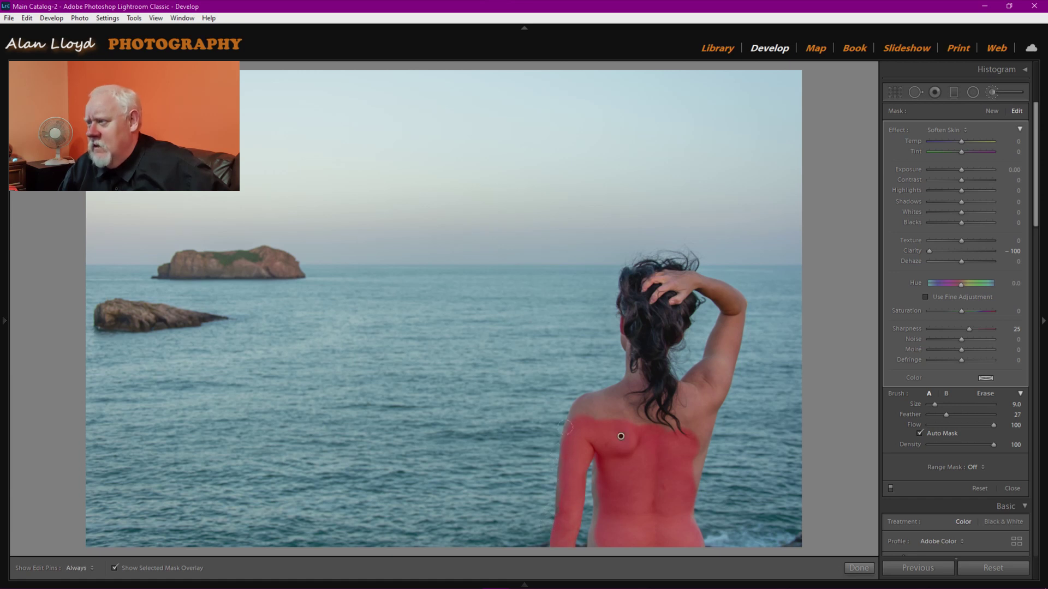
pyautogui.moveTo(573, 429)
pyautogui.mouseDown()
pyautogui.moveTo(598, 407)
pyautogui.moveTo(597, 391)
pyautogui.moveTo(635, 417)
pyautogui.moveTo(630, 376)
pyautogui.mouseUp()
pyautogui.press('h')
pyautogui.press('h')
pyautogui.moveTo(702, 431)
pyautogui.mouseDown()
pyautogui.moveTo(690, 404)
pyautogui.moveTo(726, 330)
pyautogui.moveTo(721, 290)
pyautogui.moveTo(671, 283)
pyautogui.mouseUp()
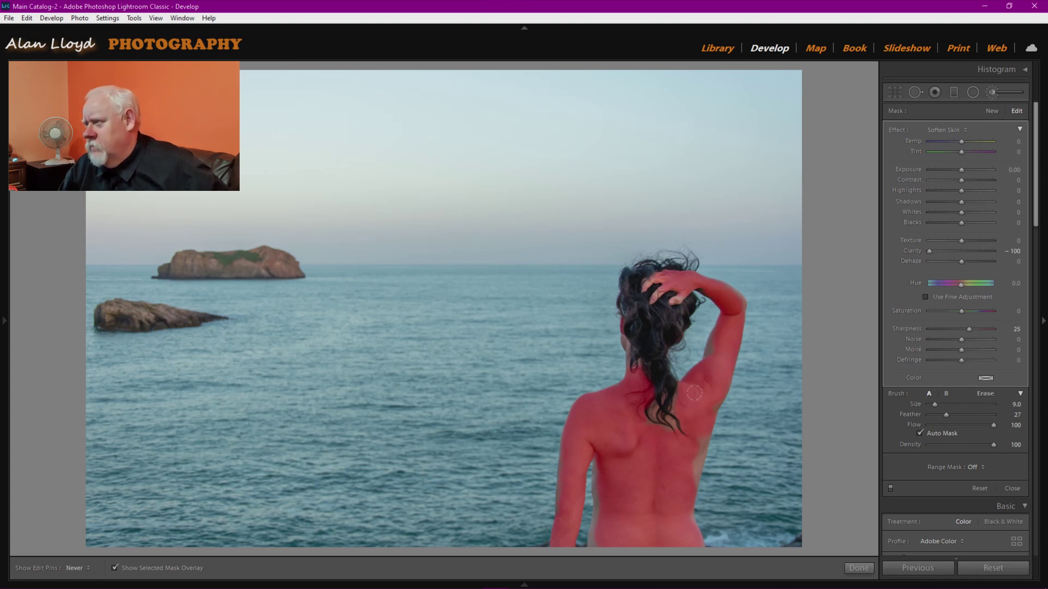
# Fill the remaining mask gaps along the torso's edges with a size 6.0 brush, hide the mask overlay and finish the brush adjustment.
pyautogui.scroll(-3, 708, 405)
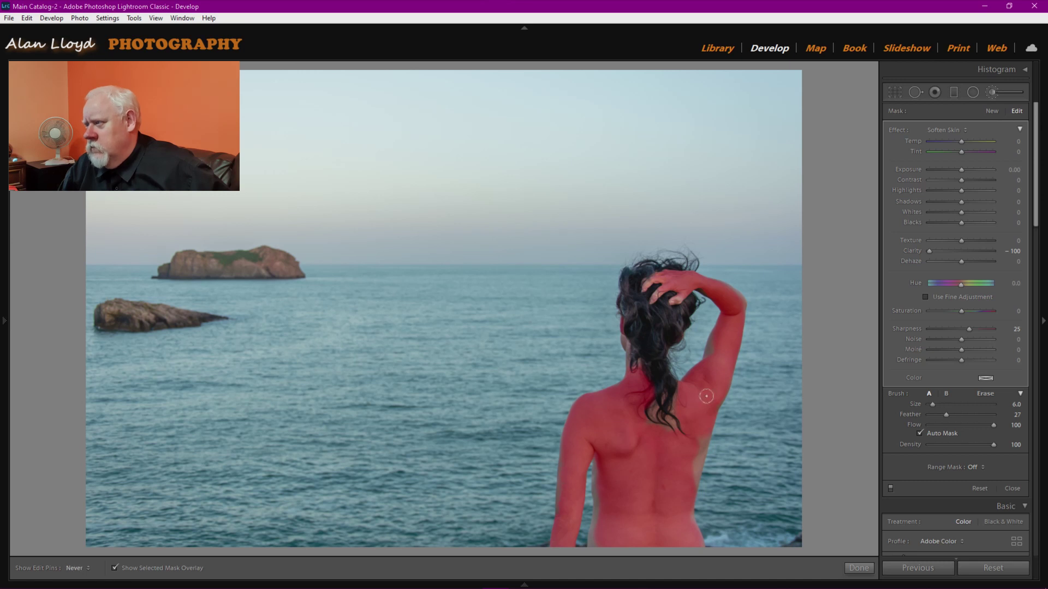
pyautogui.moveTo(682, 461)
pyautogui.mouseDown()
pyautogui.moveTo(690, 437)
pyautogui.moveTo(681, 474)
pyautogui.mouseUp()
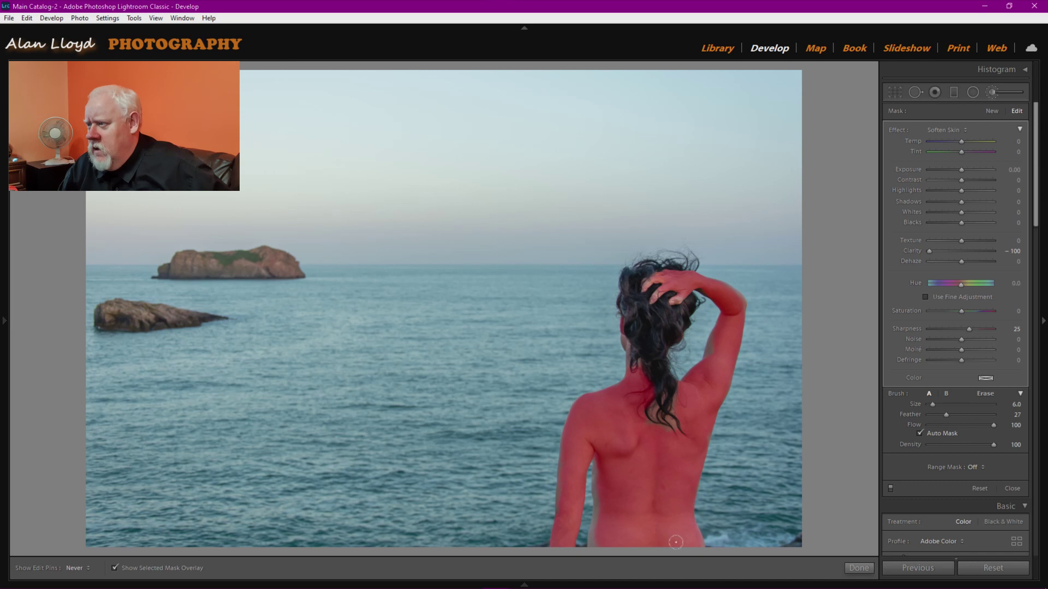
pyautogui.moveTo(606, 509)
pyautogui.mouseDown()
pyautogui.moveTo(597, 472)
pyautogui.moveTo(598, 550)
pyautogui.mouseUp()
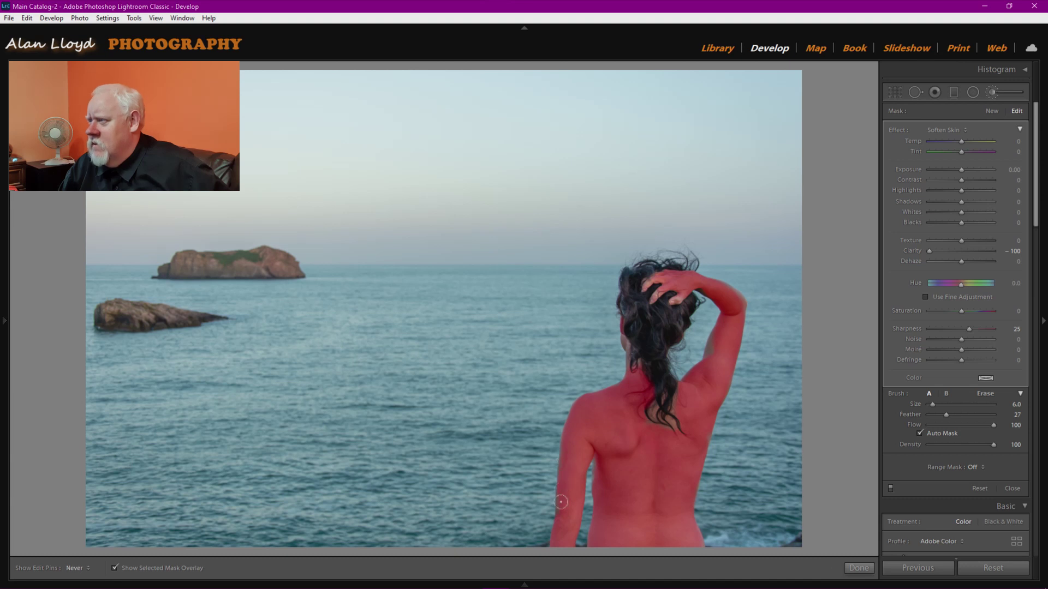
pyautogui.press('h')
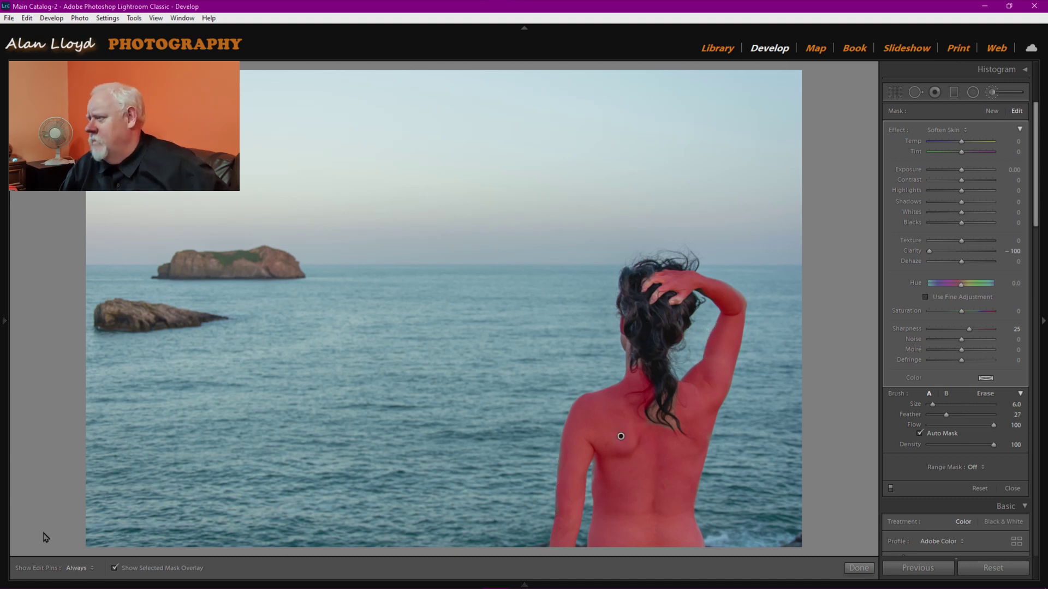
pyautogui.click(115, 569)
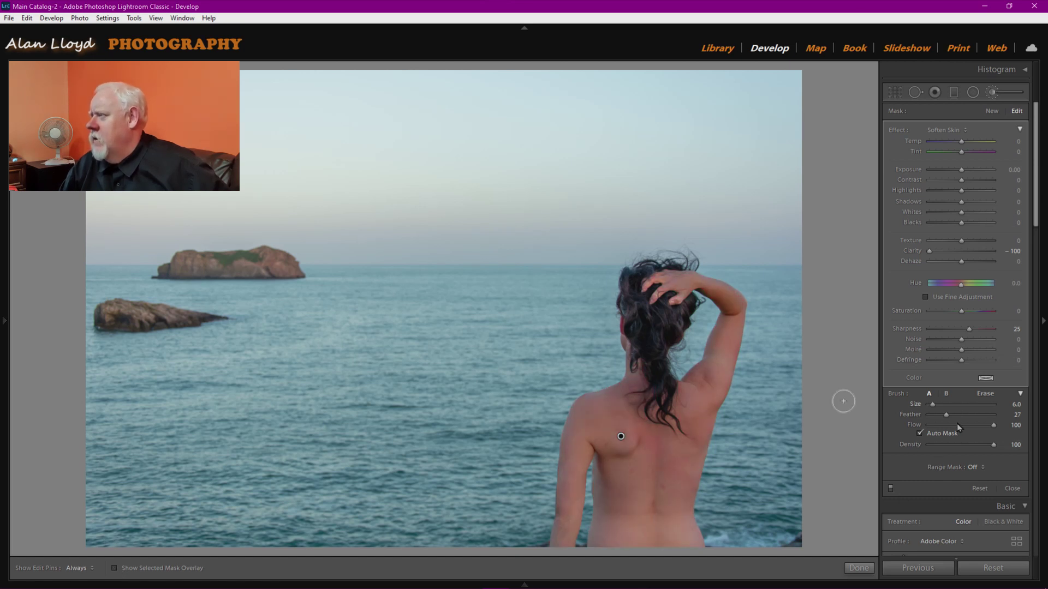
pyautogui.click(860, 568)
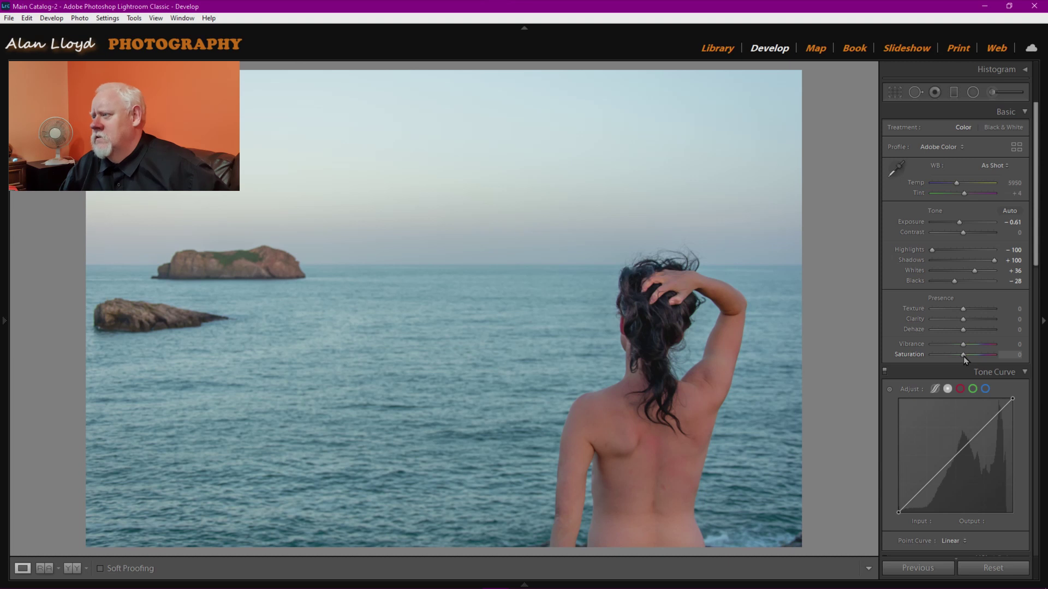
# Set Vibrance to +39, Saturation to +28 and the white balance temperature to 6386.
pyautogui.moveTo(964, 356); pyautogui.dragTo(977, 356)
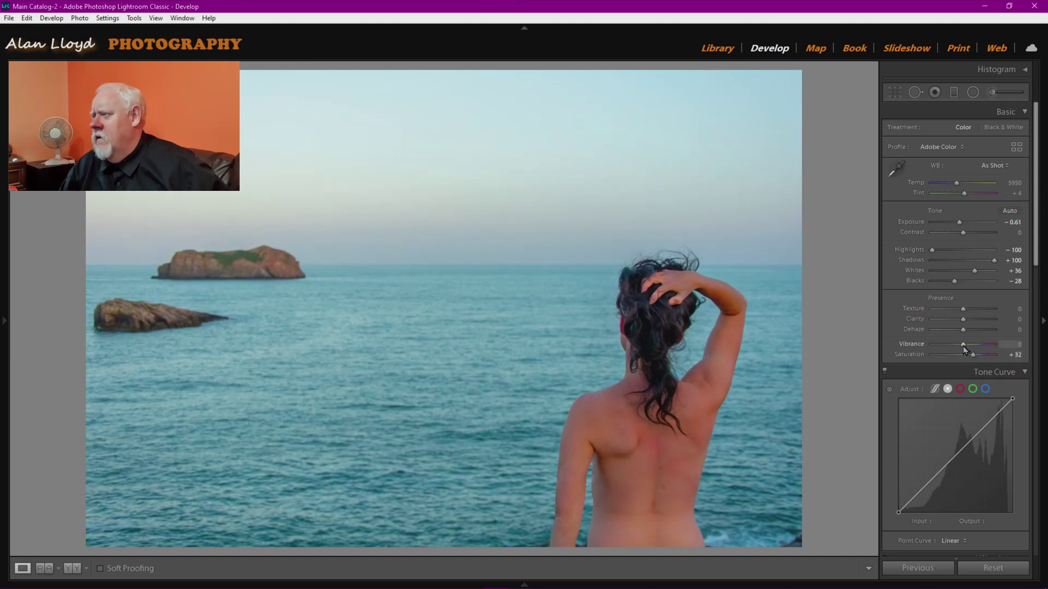
pyautogui.moveTo(964, 344); pyautogui.dragTo(981, 345)
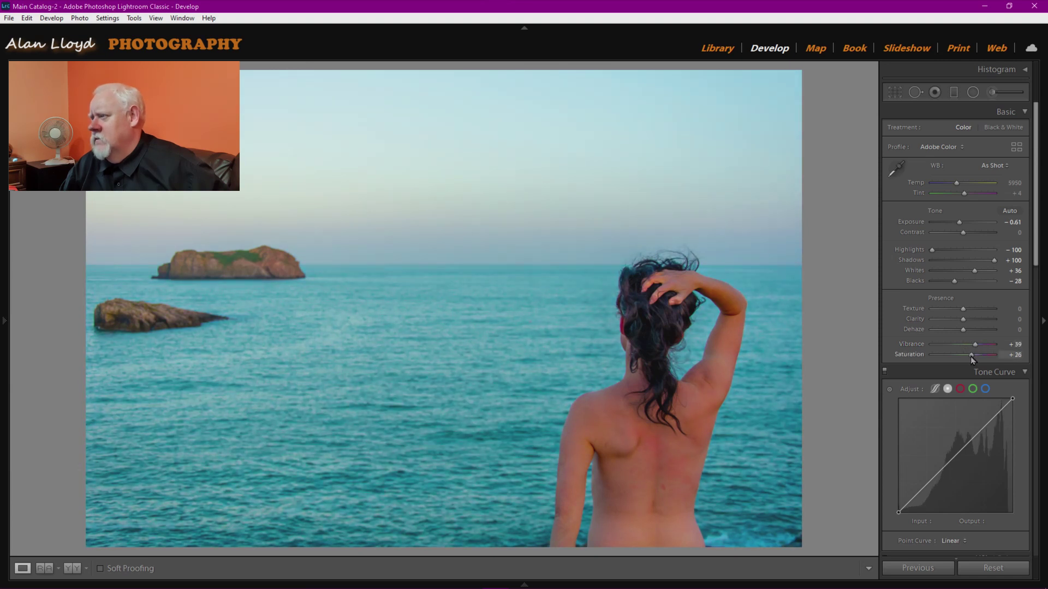
pyautogui.moveTo(969, 358); pyautogui.dragTo(971, 357)
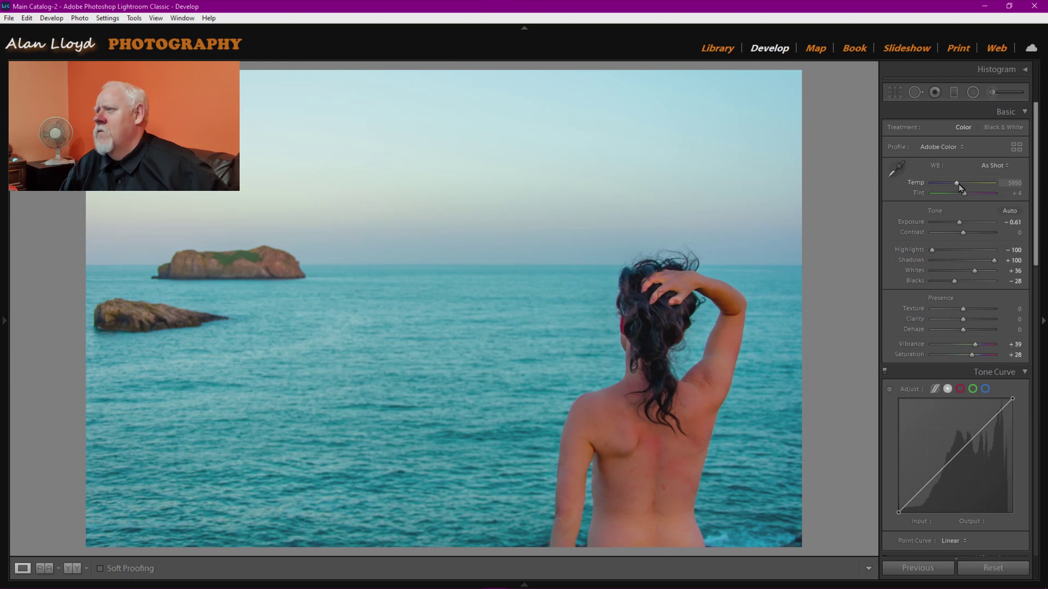
pyautogui.moveTo(957, 187); pyautogui.dragTo(959, 187)
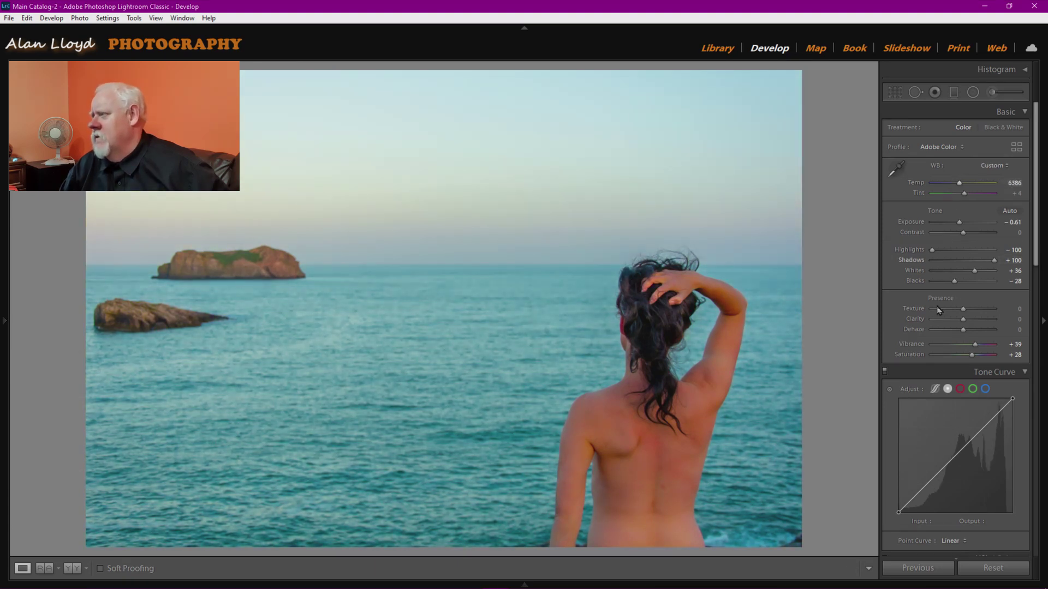
# Reset Vibrance and Saturation to 0, and set the white balance temperature to 7614 and tint to +26.
pyautogui.doubleClick(910, 350)
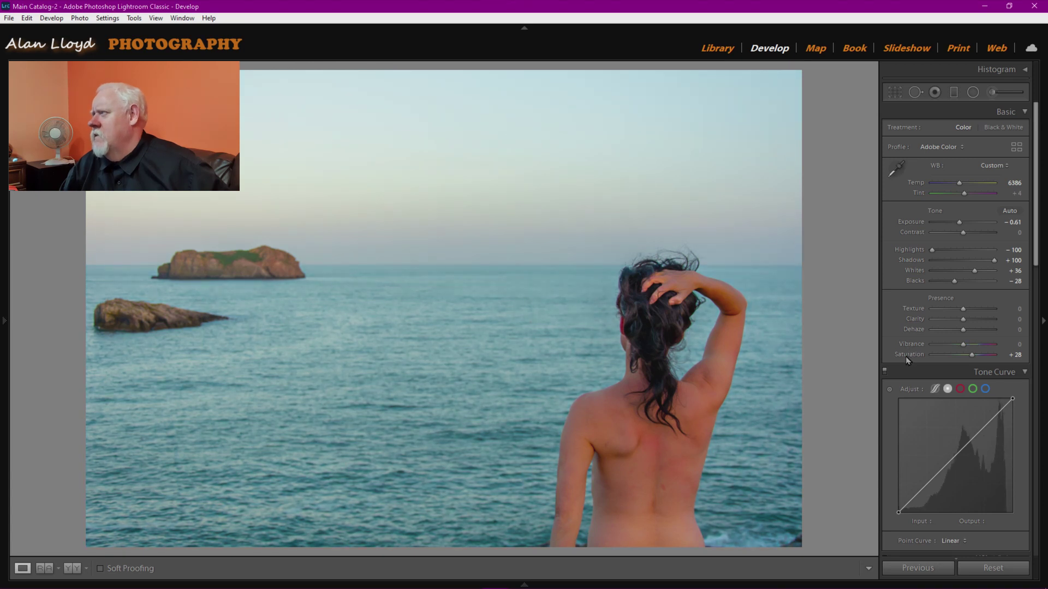
pyautogui.doubleClick(908, 356)
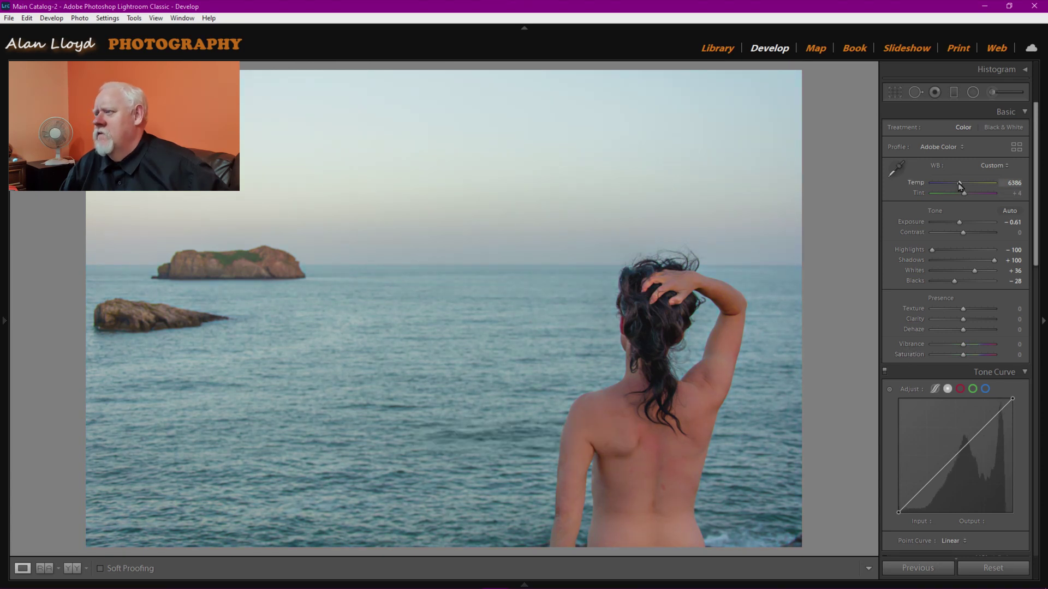
pyautogui.moveTo(961, 186)
pyautogui.mouseDown()
pyautogui.moveTo(971, 186)
pyautogui.moveTo(969, 198)
pyautogui.mouseUp()
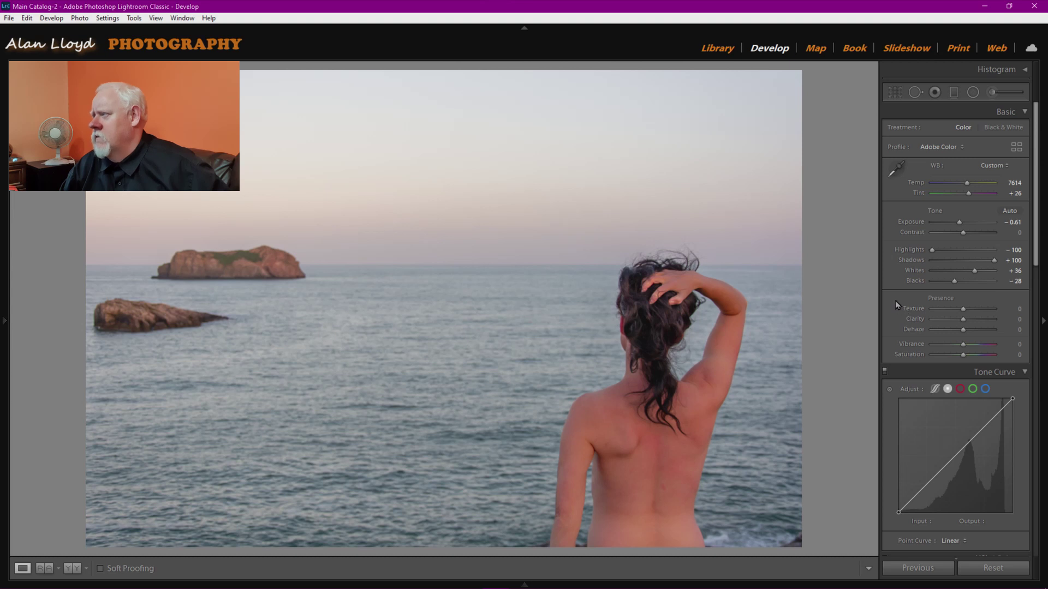
# Split-tone the highlights with an orange colour at hue 23 and saturation 53.
pyautogui.scroll(-6, 895, 300)
pyautogui.click(995, 304)
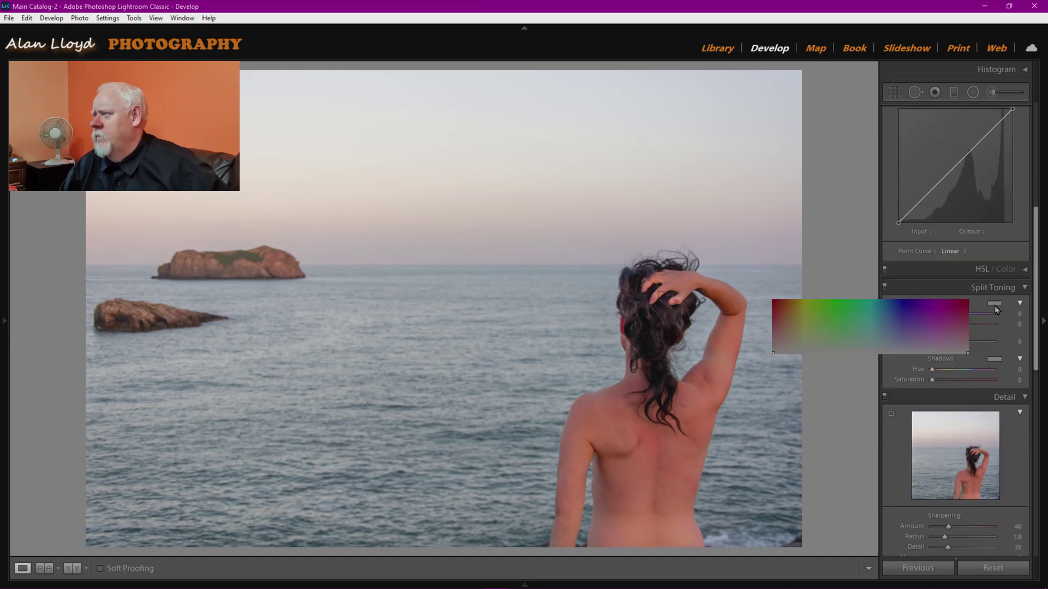
pyautogui.click(904, 286)
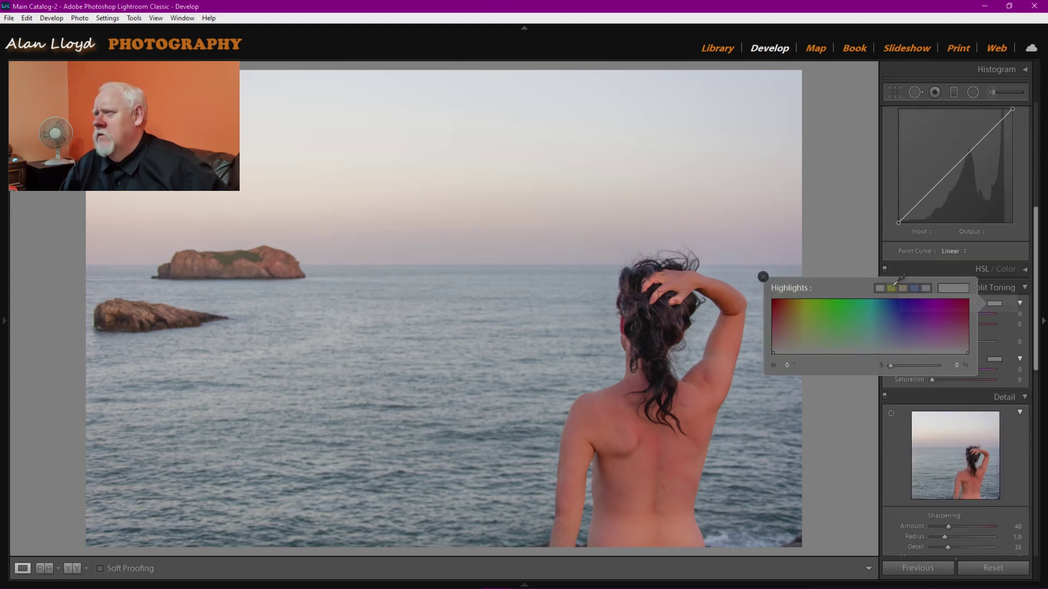
pyautogui.click(785, 324)
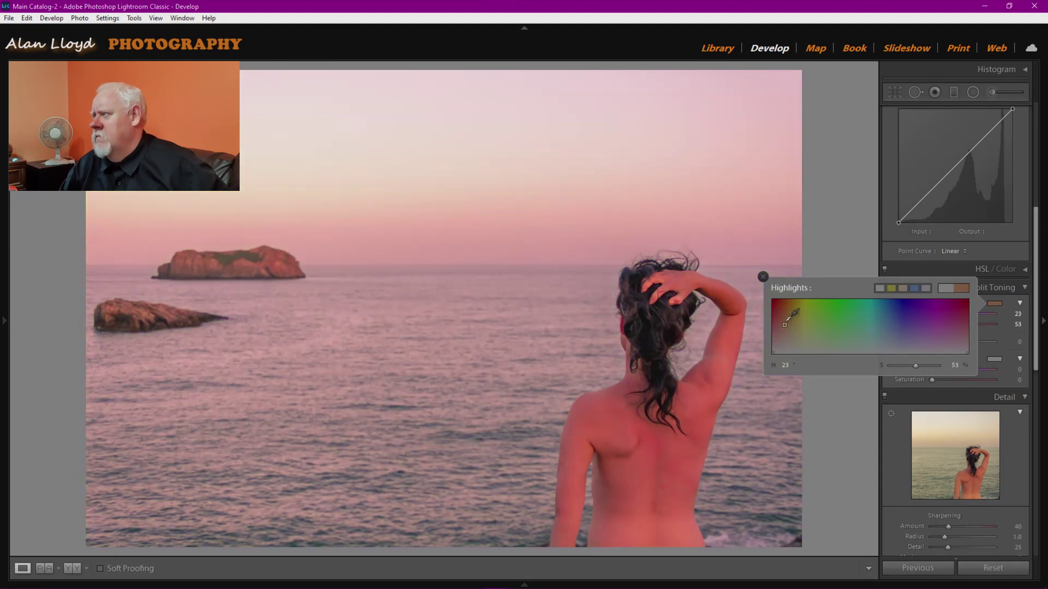
# Split-tone the shadows with a blue colour at hue 225 and saturation 61, and close the colour picker.
pyautogui.click(995, 359)
pyautogui.click(914, 344)
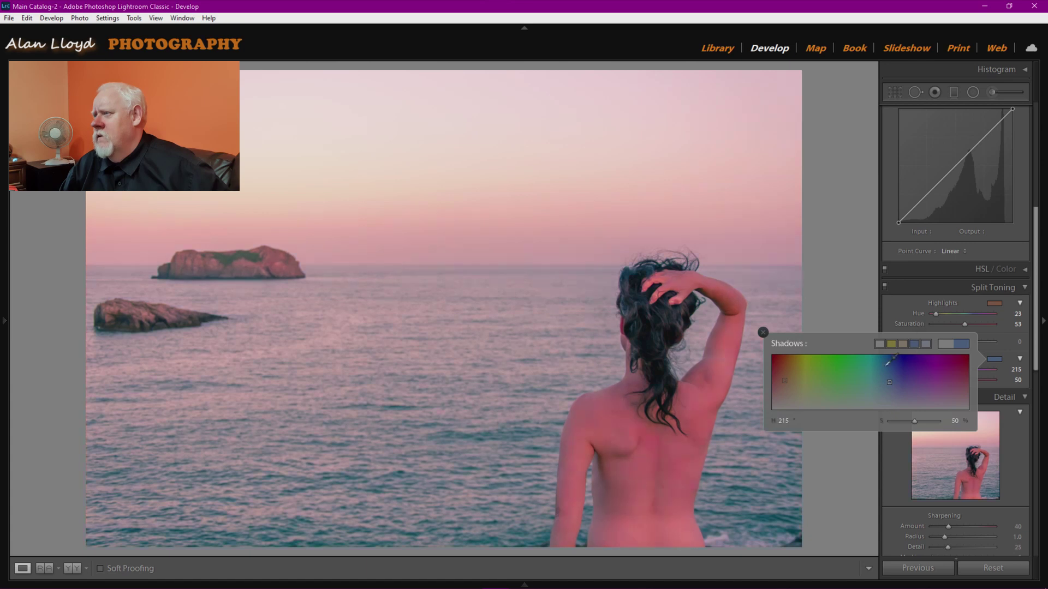
pyautogui.click(896, 390)
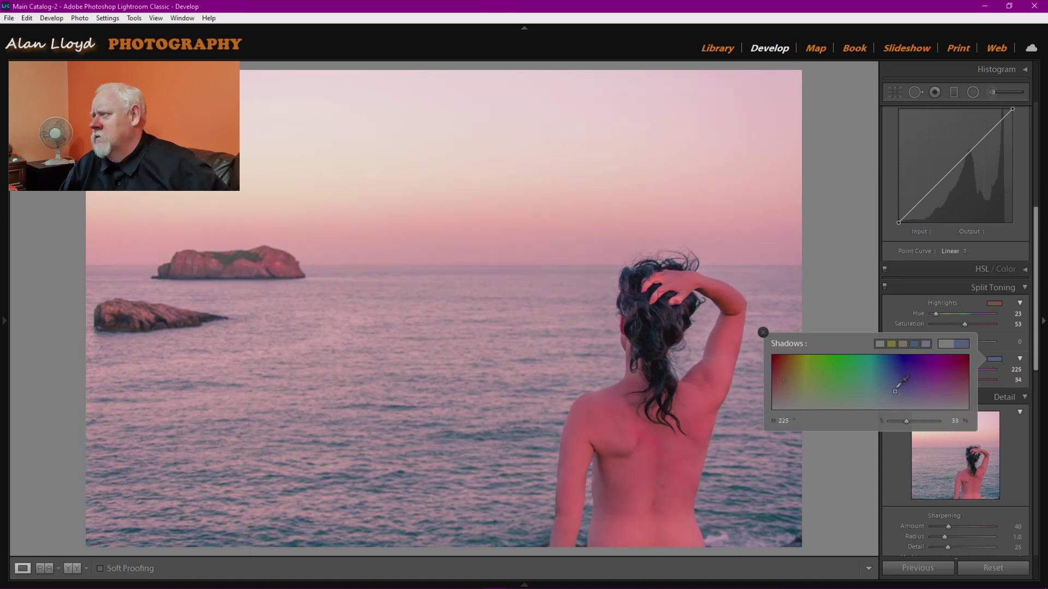
pyautogui.moveTo(896, 388); pyautogui.dragTo(895, 376)
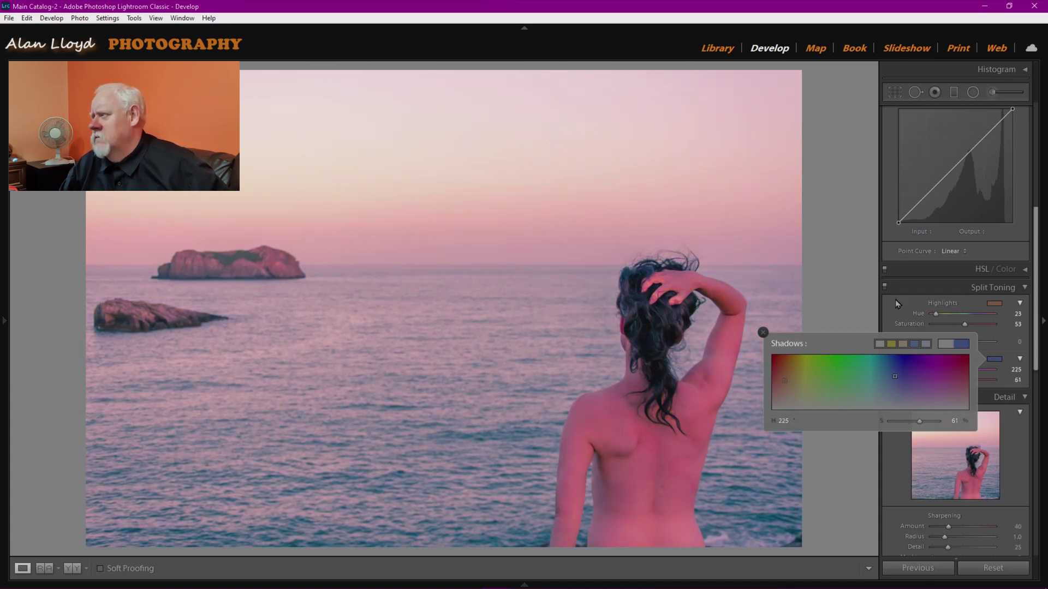
pyautogui.click(895, 299)
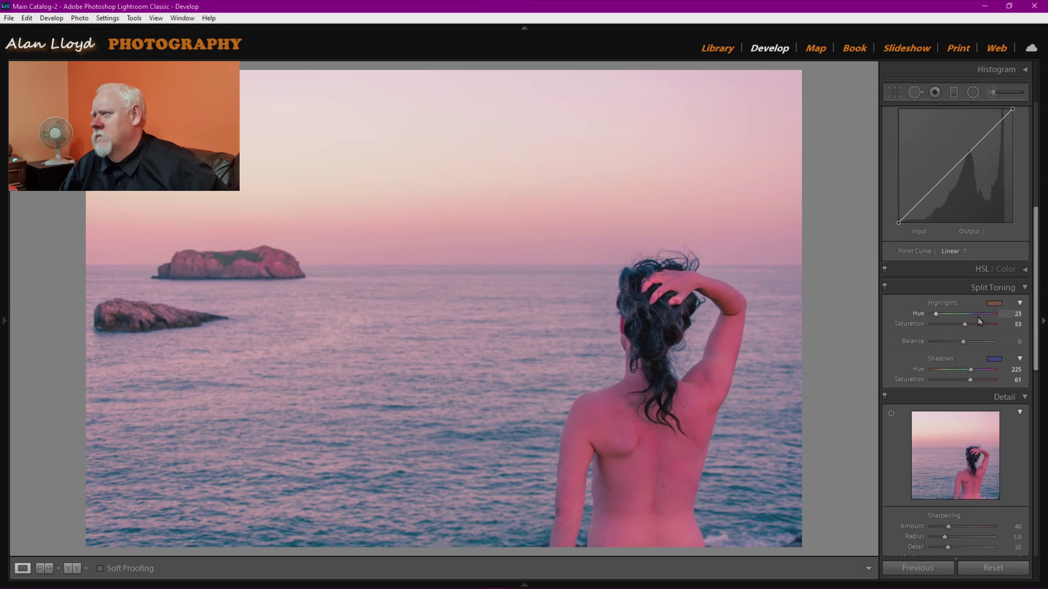
# Reduce the split-toning saturation to 31 for the highlights and 21 for the shadows.
pyautogui.moveTo(961, 326); pyautogui.dragTo(948, 328)
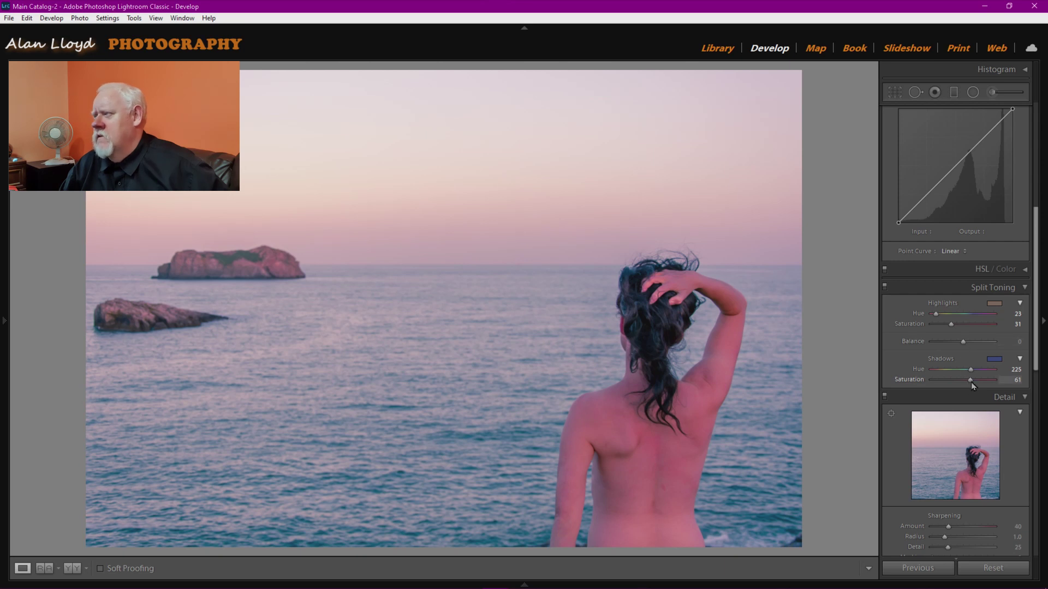
pyautogui.moveTo(952, 382); pyautogui.dragTo(927, 382)
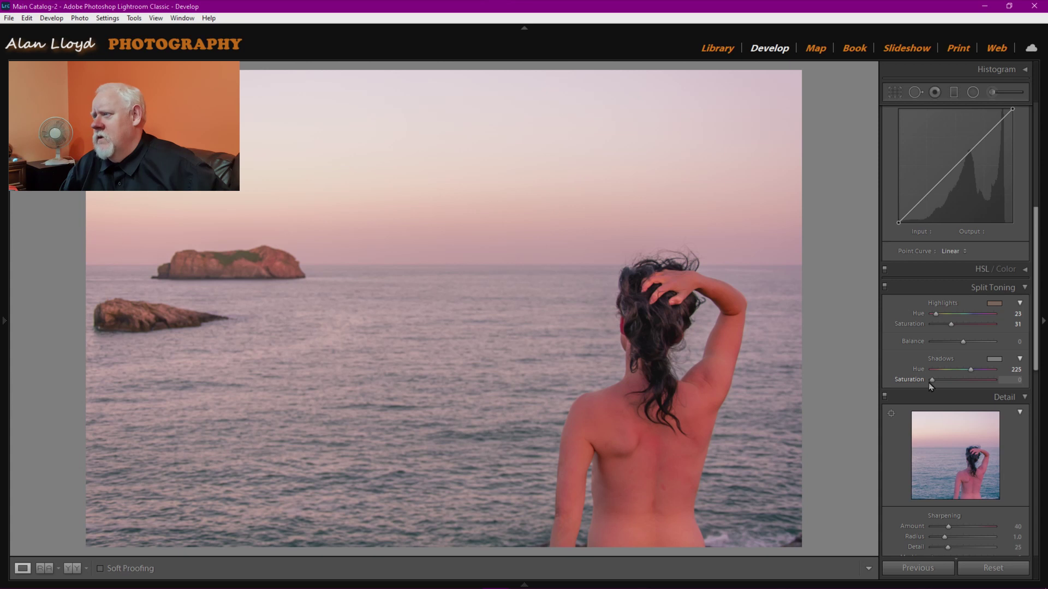
pyautogui.moveTo(932, 382)
pyautogui.mouseDown()
pyautogui.moveTo(1006, 378)
pyautogui.moveTo(948, 383)
pyautogui.mouseUp()
# Try preset split-toning colours, hue 37 saturation 22 for highlights and hue 215 saturation 12 for shadows, and switch Split Toning off.
pyautogui.click(994, 304)
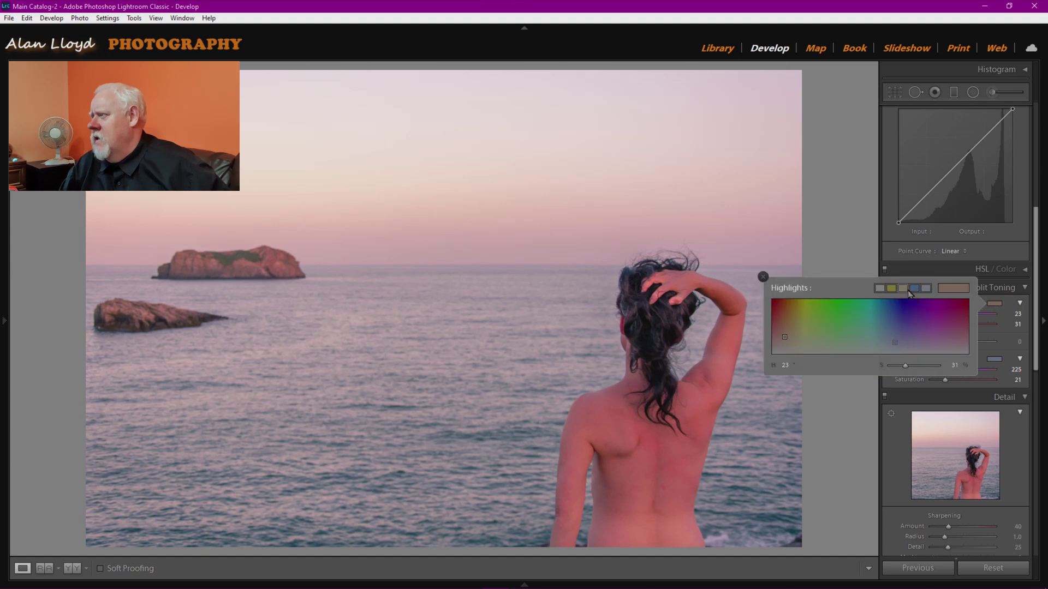
pyautogui.click(903, 289)
pyautogui.click(994, 359)
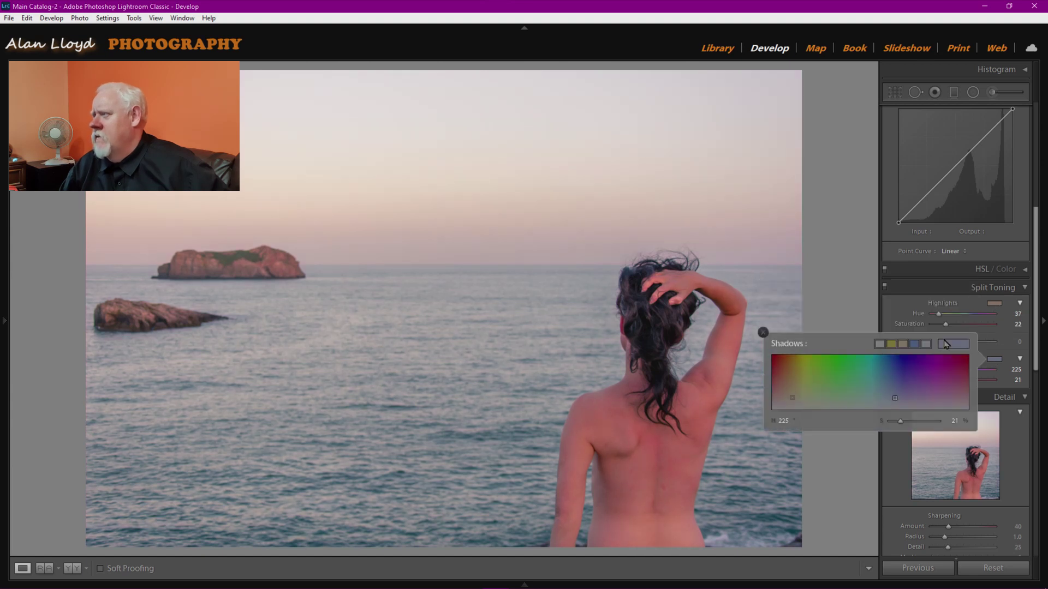
pyautogui.click(926, 344)
pyautogui.click(886, 300)
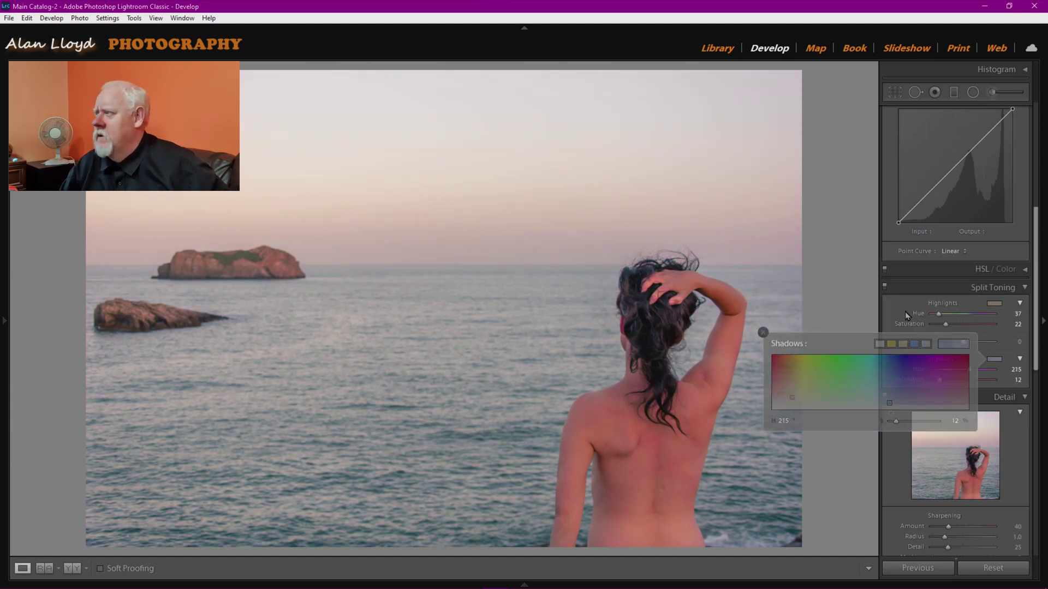
pyautogui.click(885, 287)
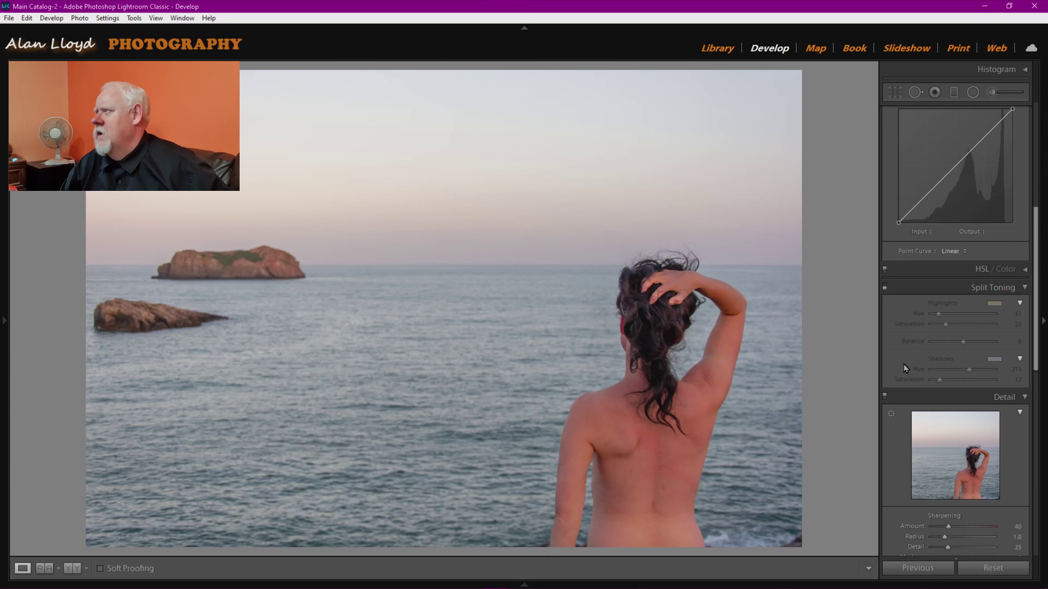
# Add a graduated filter from the top of the sky to below the horizon, resetting its Clarity and Sharpness to 0.
pyautogui.scroll(5, 903, 364)
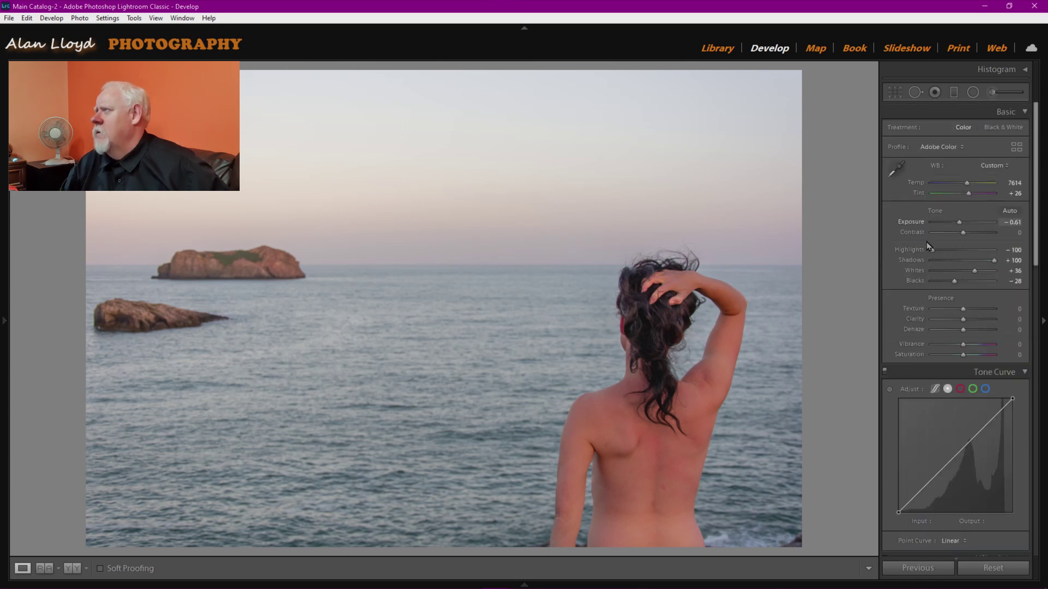
pyautogui.click(953, 94)
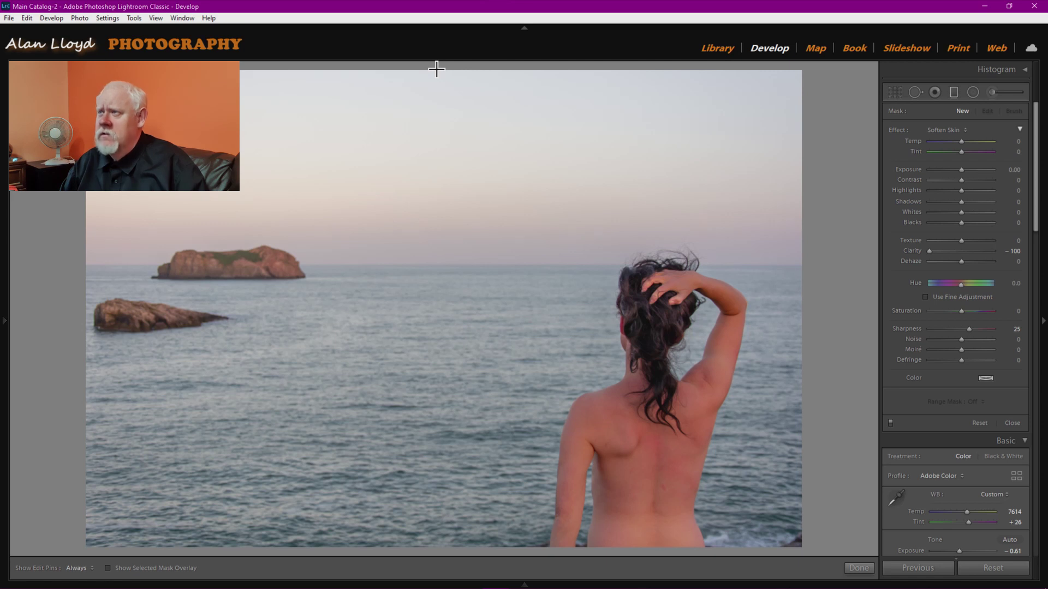
pyautogui.moveTo(449, 64)
pyautogui.mouseDown()
pyautogui.moveTo(443, 345)
pyautogui.moveTo(462, 386)
pyautogui.mouseUp()
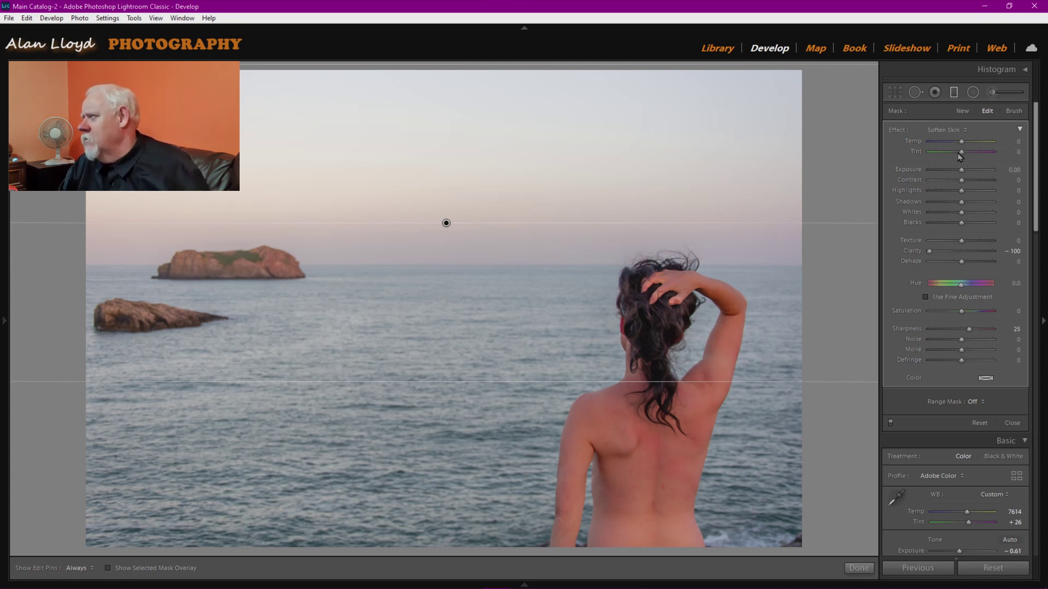
pyautogui.doubleClick(910, 251)
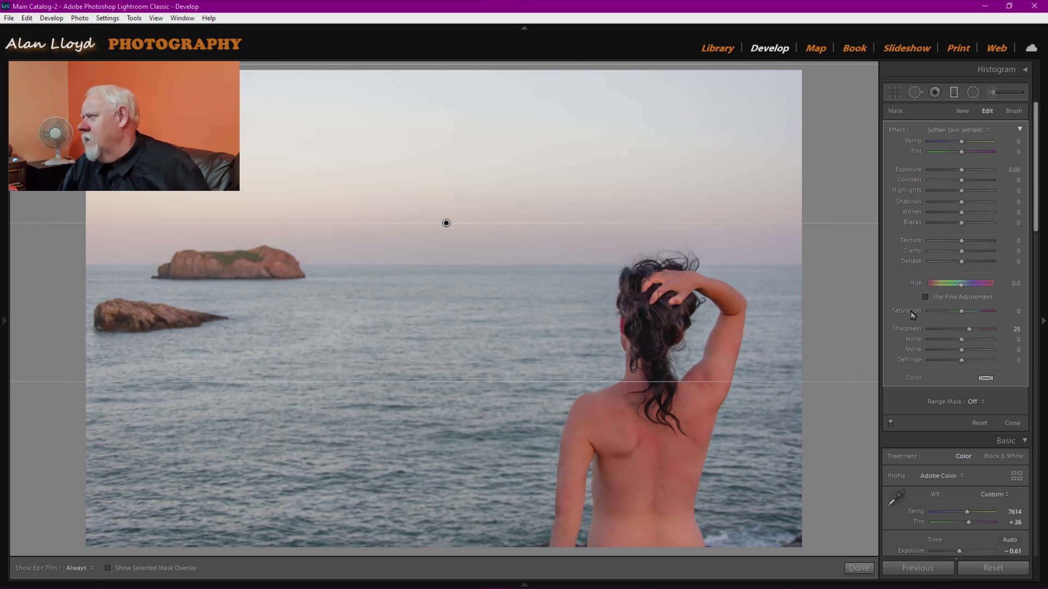
pyautogui.doubleClick(906, 330)
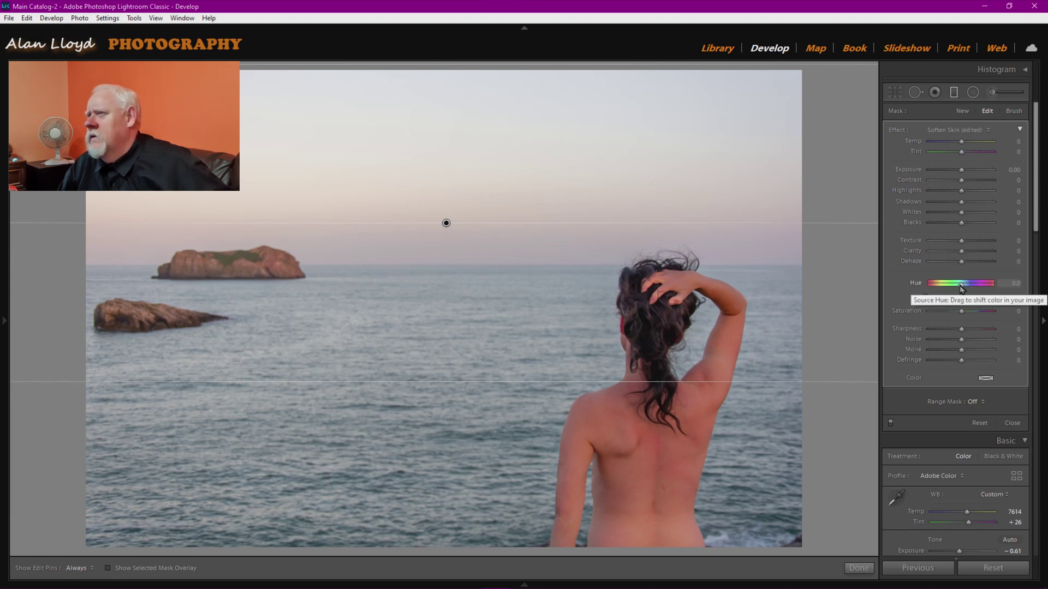
# Try shifting the graduated filter's hue to -89.2 and undo the hue changes.
pyautogui.moveTo(962, 285)
pyautogui.mouseDown()
pyautogui.moveTo(990, 286)
pyautogui.moveTo(927, 296)
pyautogui.moveTo(965, 284)
pyautogui.moveTo(946, 285)
pyautogui.mouseUp()
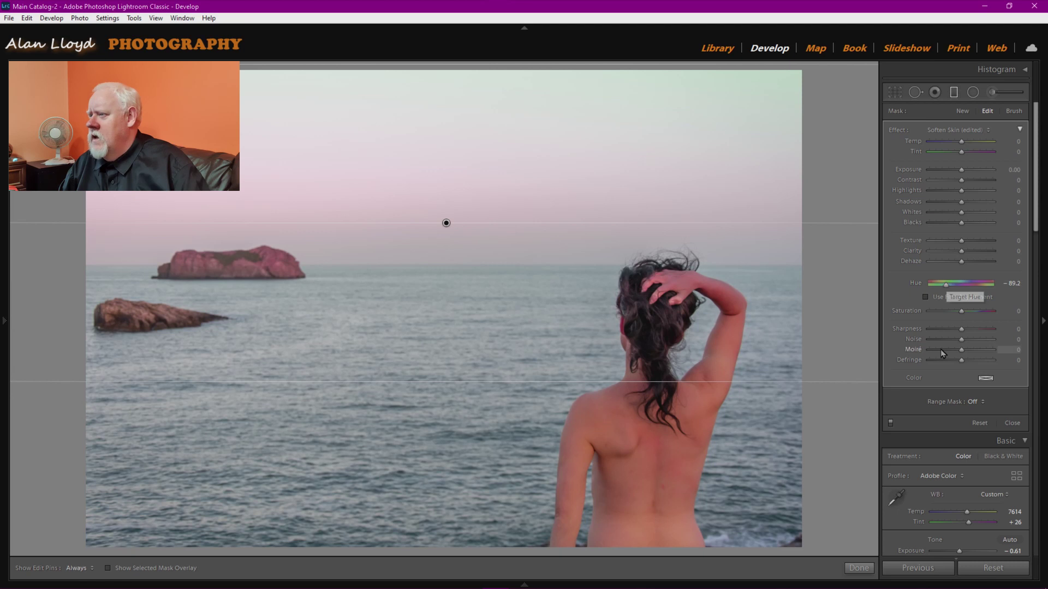
pyautogui.hotkey('ctrl', 'z')
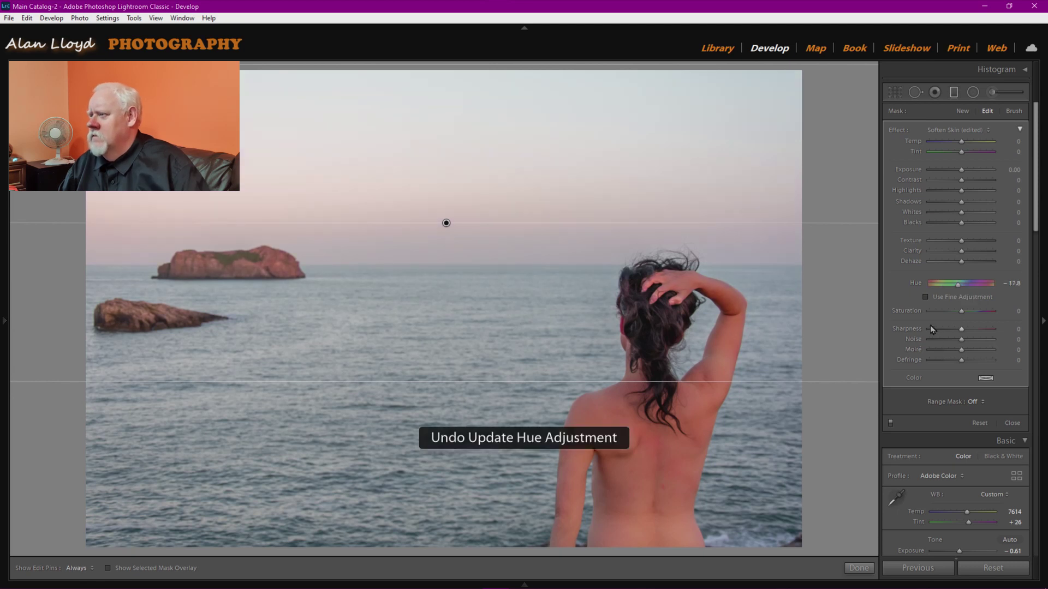
pyautogui.hotkey('ctrl', 'z')
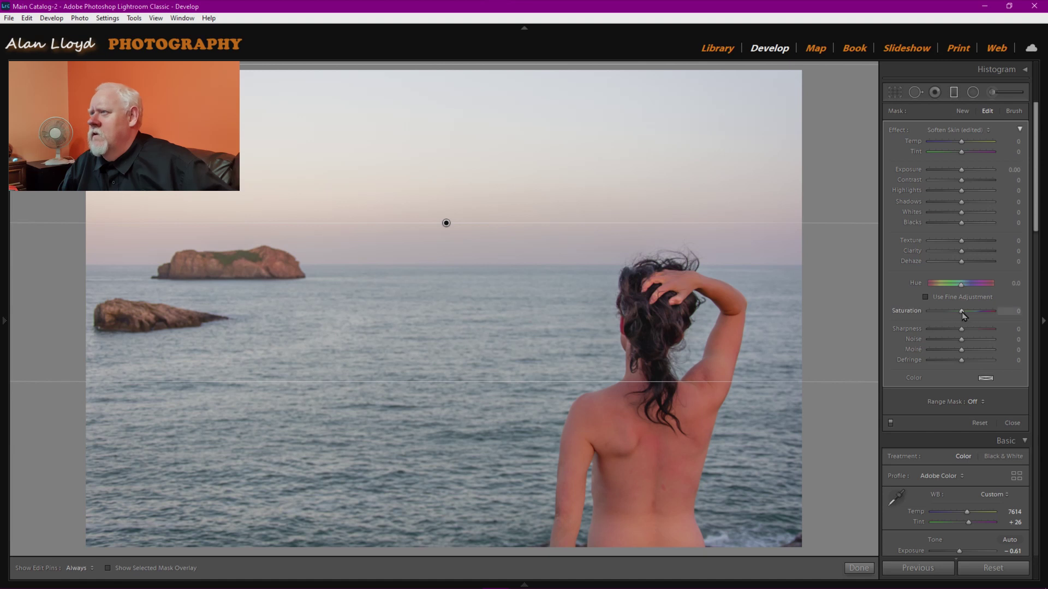
# Set the graduated filter's Saturation to 62, Temp to -28, Tint to 88, and Texture and Clarity to -100.
pyautogui.moveTo(962, 315); pyautogui.dragTo(984, 315)
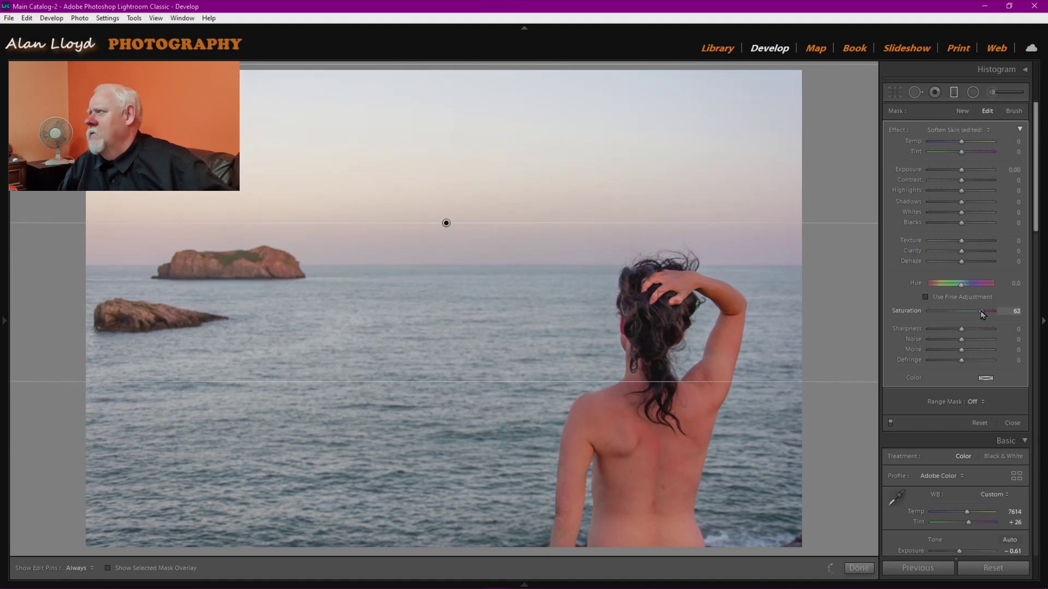
pyautogui.moveTo(962, 153)
pyautogui.mouseDown()
pyautogui.moveTo(990, 156)
pyautogui.moveTo(947, 145)
pyautogui.mouseUp()
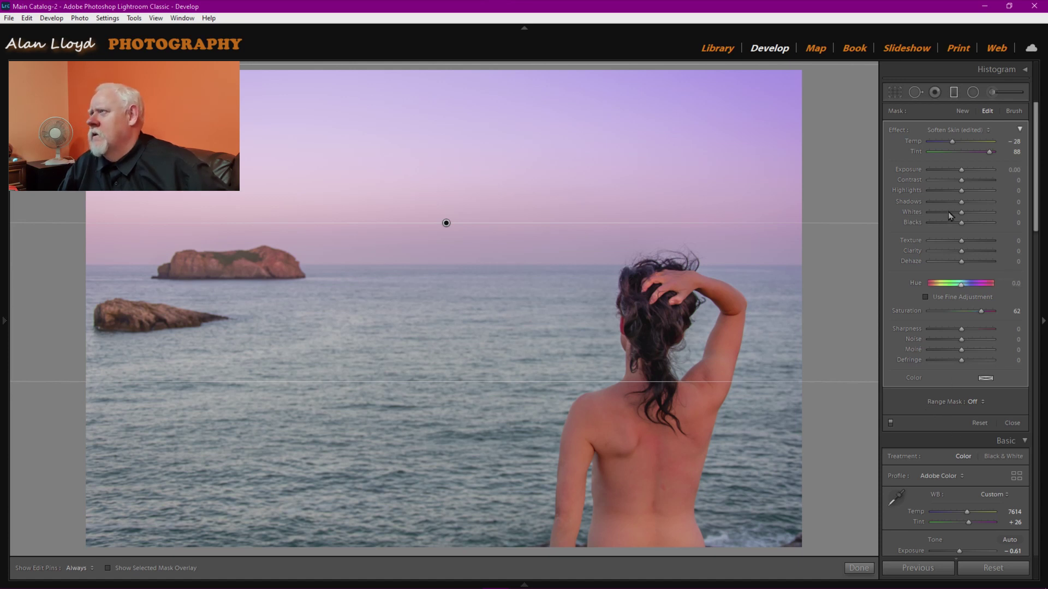
pyautogui.moveTo(962, 246); pyautogui.dragTo(930, 245)
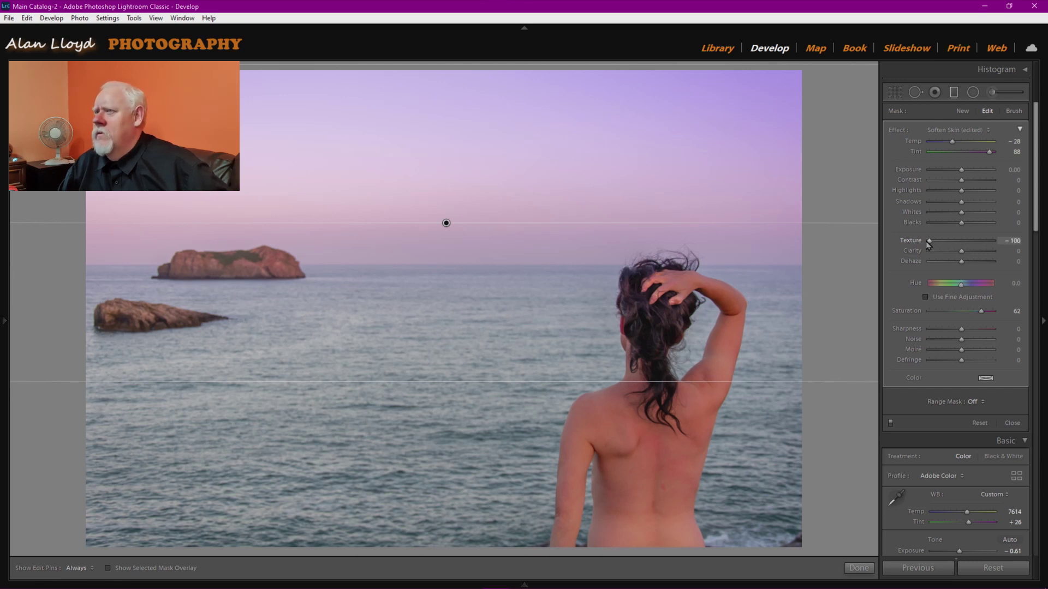
pyautogui.moveTo(961, 251); pyautogui.dragTo(923, 256)
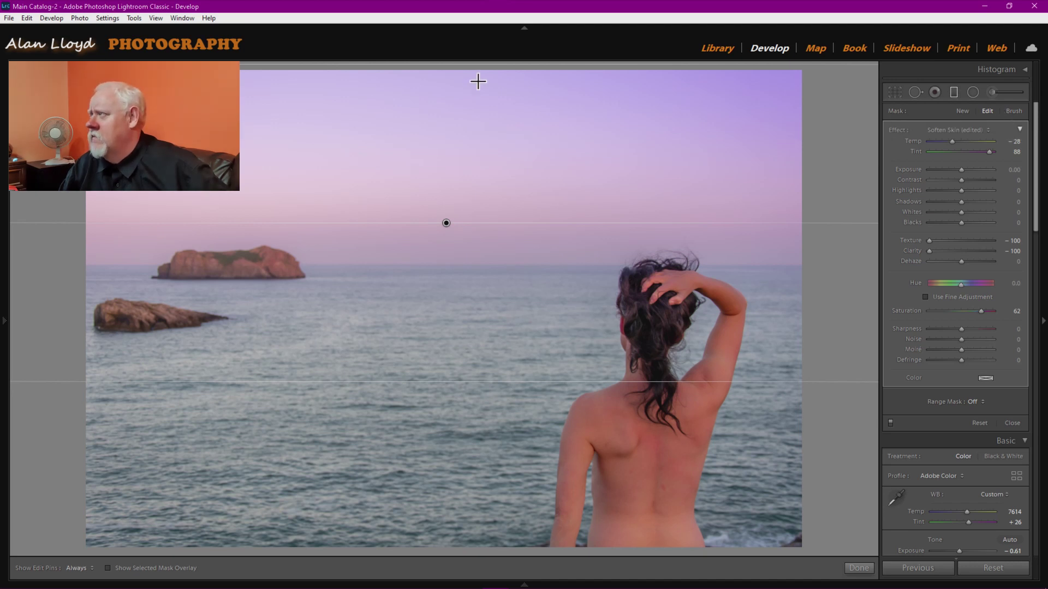
# Show the graduated filter's mask overlay and erase the mask from the woman's hair with a size 7.0 Auto Mask brush.
pyautogui.click(1014, 112)
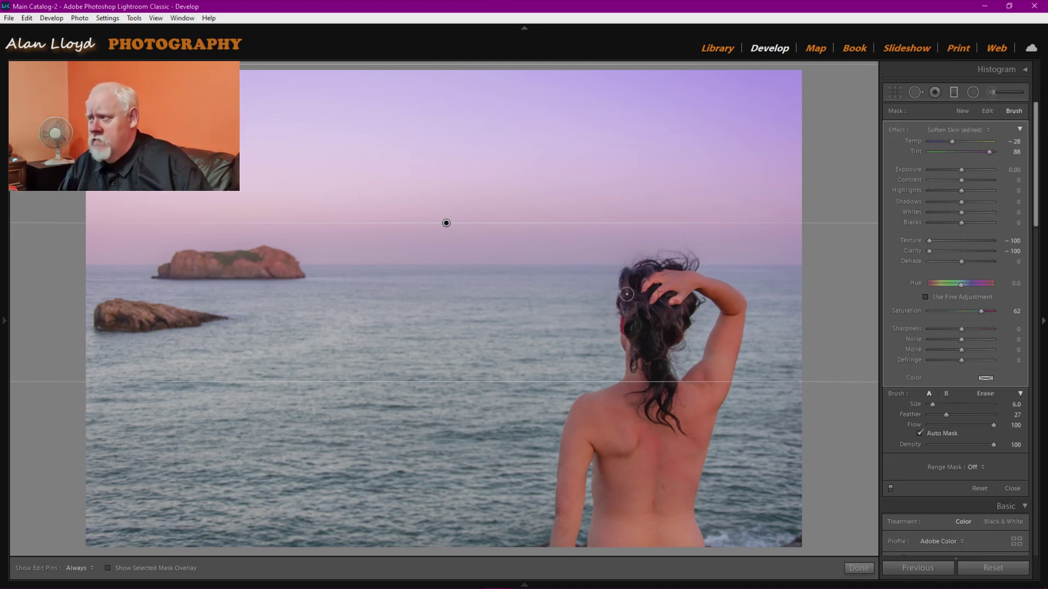
pyautogui.press('alt')
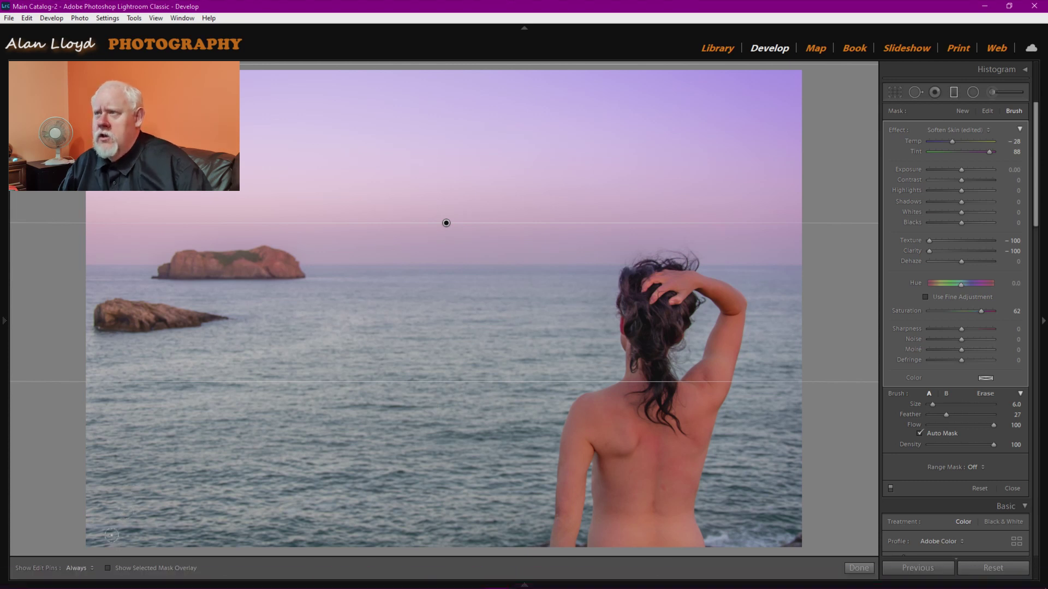
pyautogui.click(107, 568)
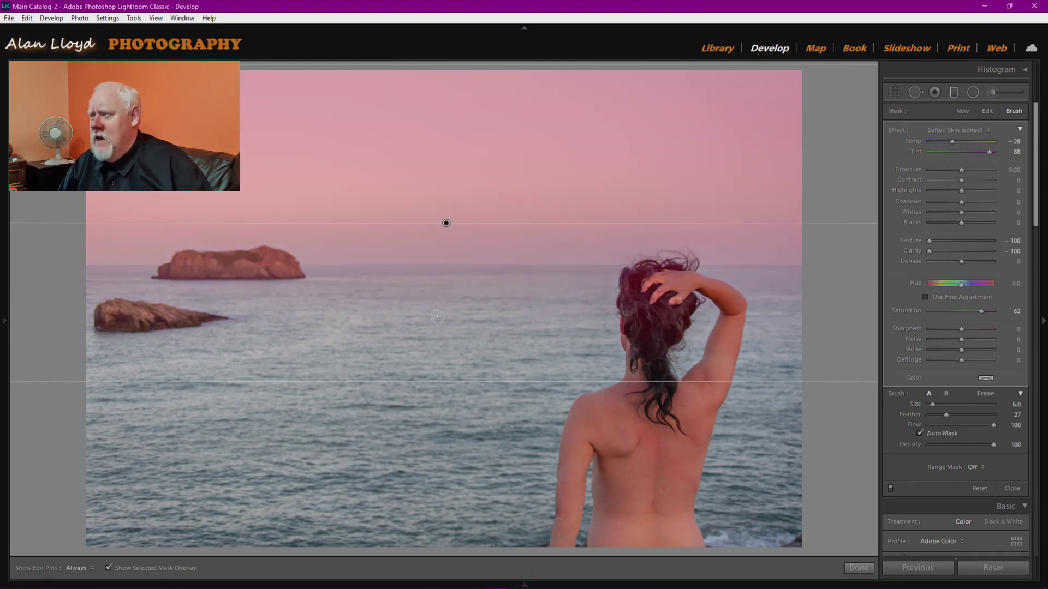
pyautogui.press('alt')
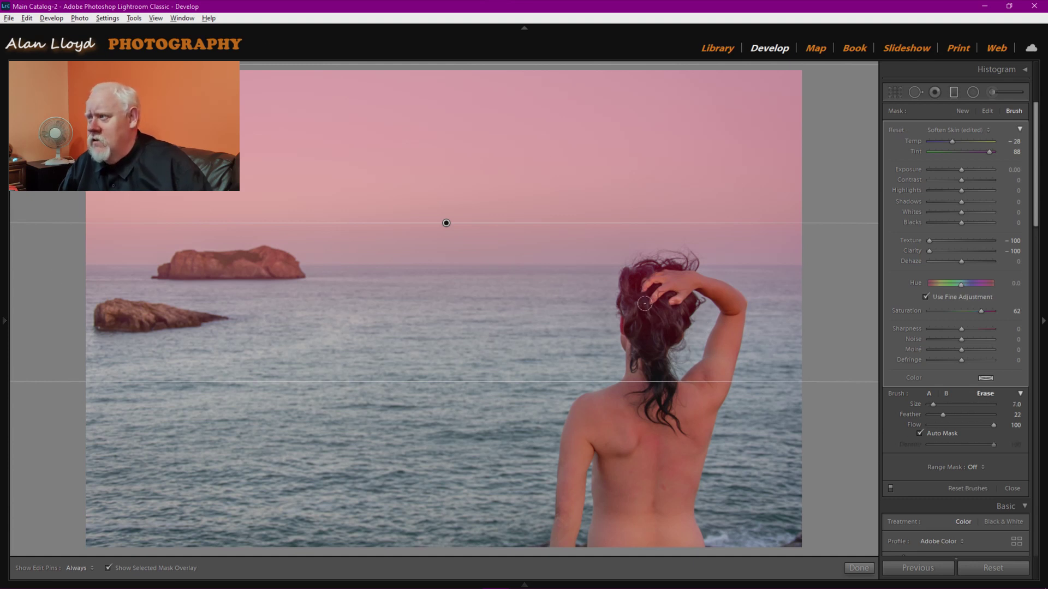
pyautogui.press('h')
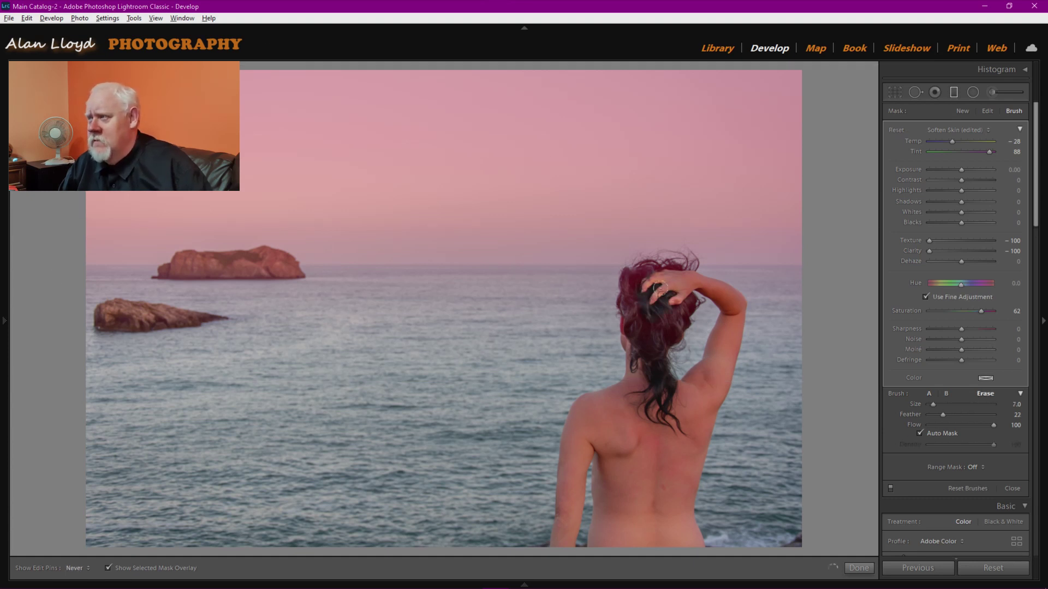
pyautogui.moveTo(649, 273)
pyautogui.mouseDown()
pyautogui.moveTo(633, 326)
pyautogui.moveTo(623, 318)
pyautogui.moveTo(636, 371)
pyautogui.mouseUp()
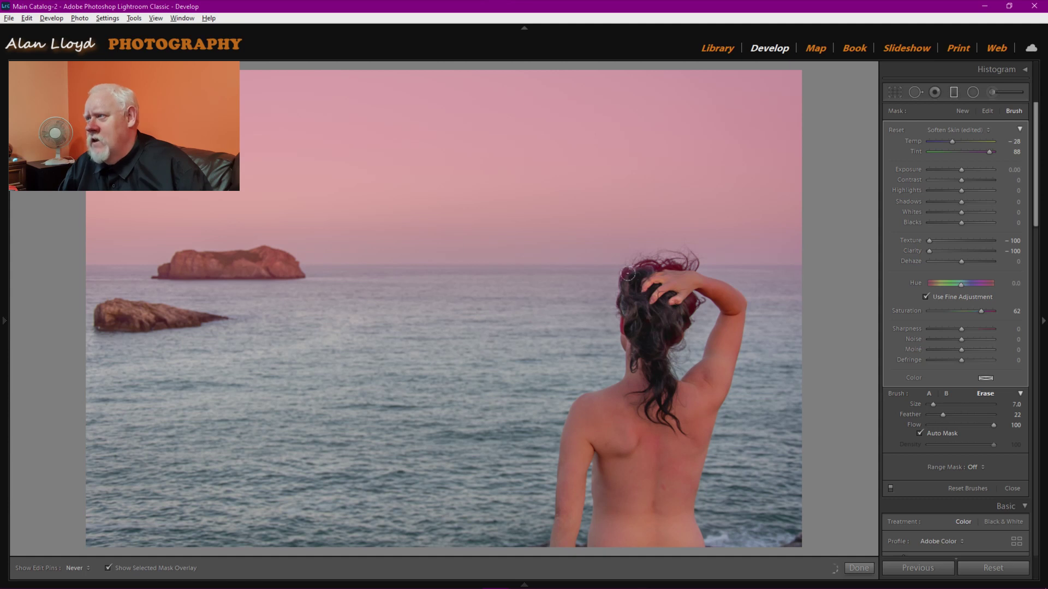
# Clean leftover mask from the hair's upper edges with a smaller erase brush, and show the edit pins again.
pyautogui.press('[')
pyautogui.press('[')
pyautogui.press('[')
pyautogui.press('h')
pyautogui.press(']')
pyautogui.press('h')
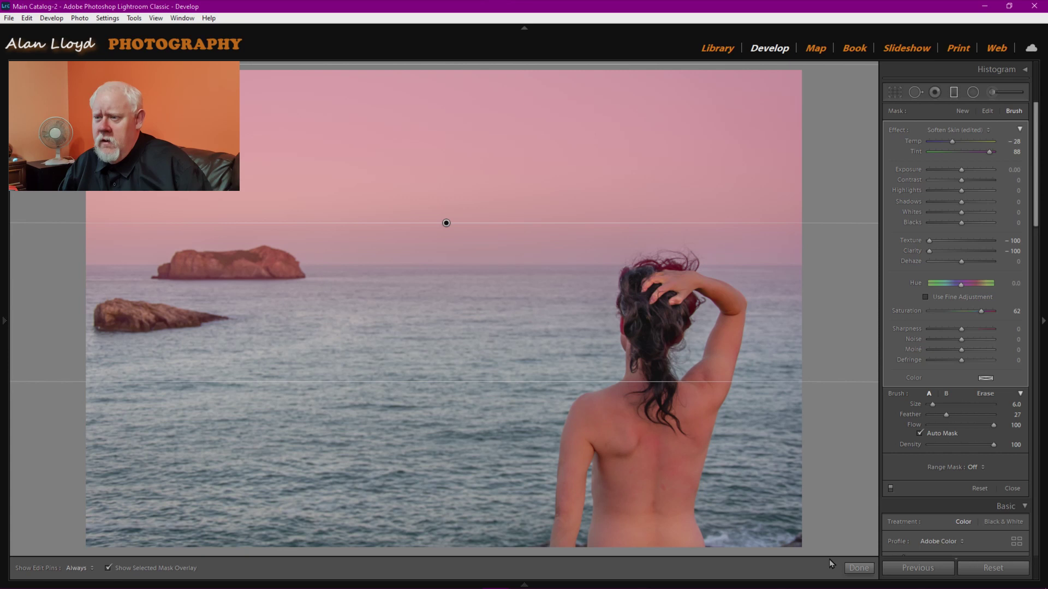
# Hide the graduated filter's mask overlay and finish editing the filter.
pyautogui.click(147, 569)
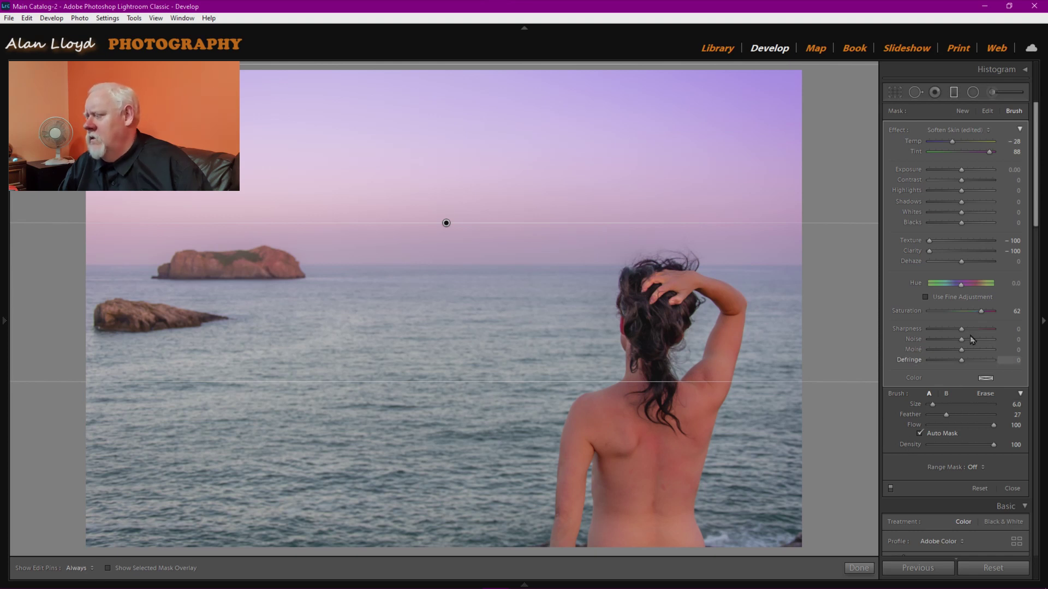
pyautogui.click(860, 567)
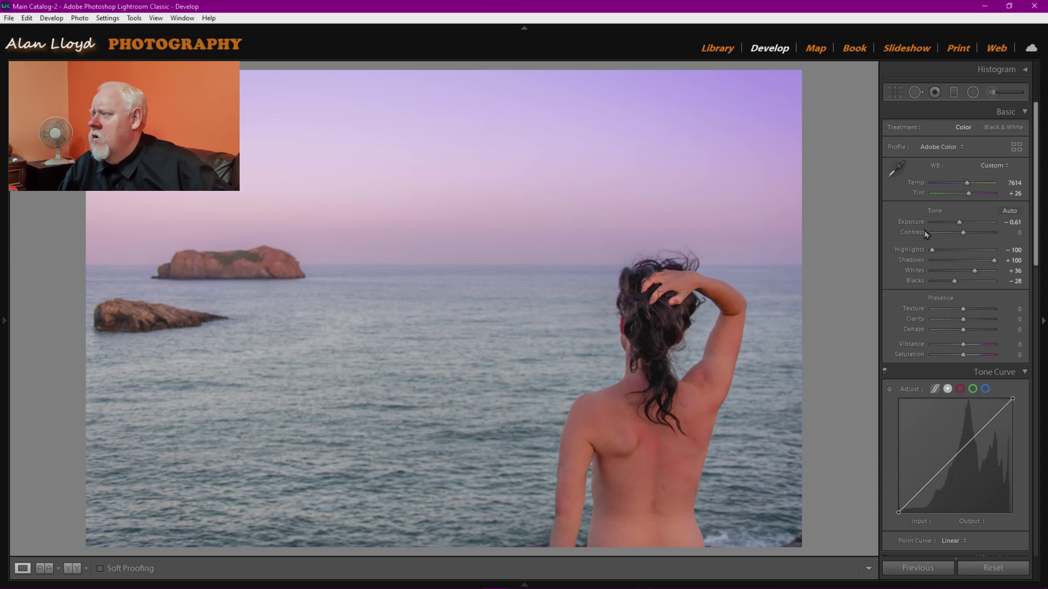
# Set the tone curve's Point Curve to Medium Contrast.
pyautogui.scroll(-3, 991, 231)
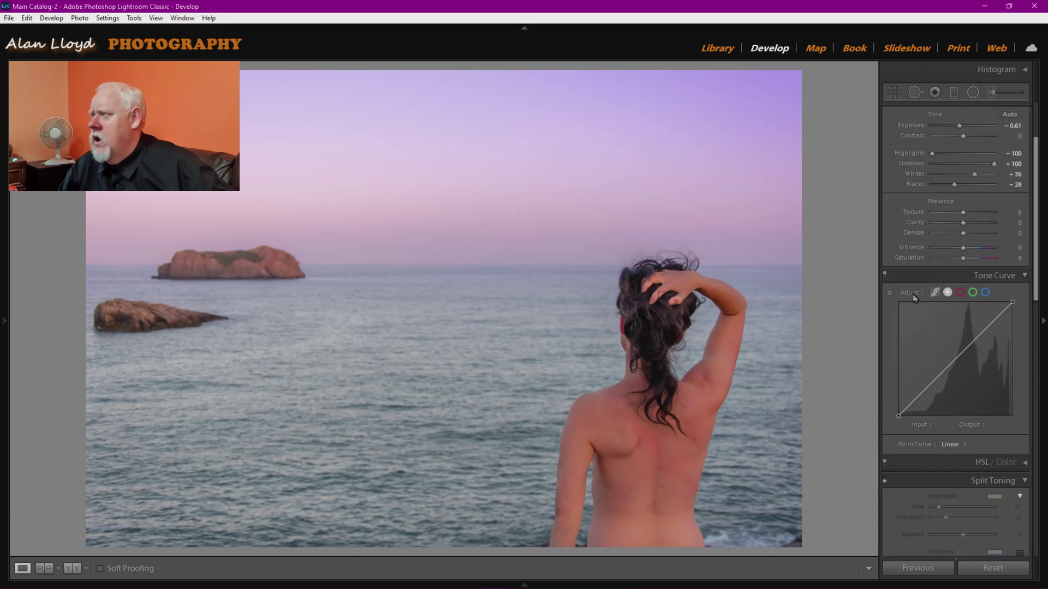
pyautogui.click(955, 445)
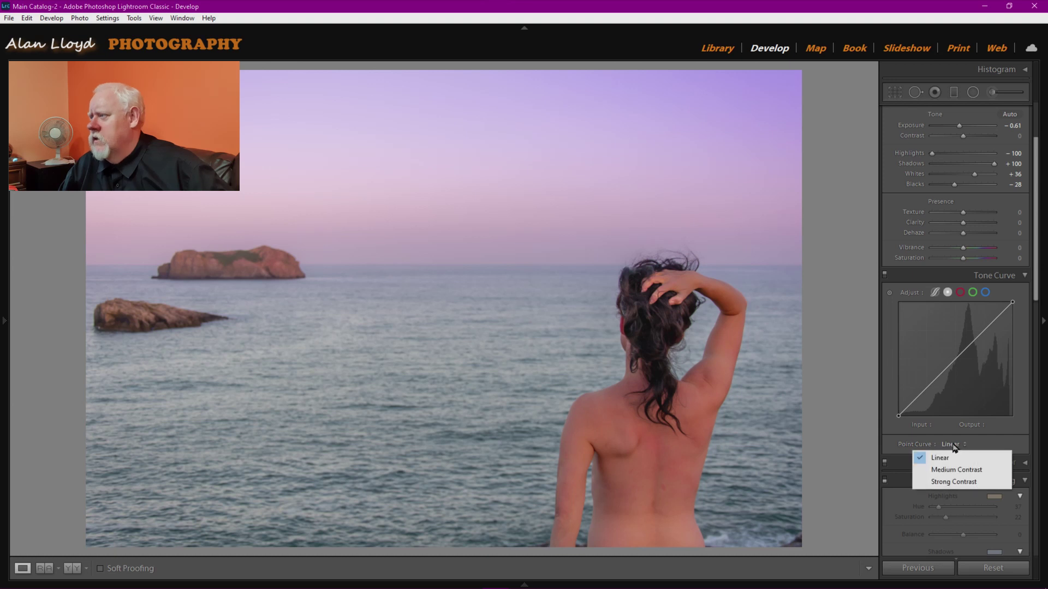
pyautogui.click(946, 471)
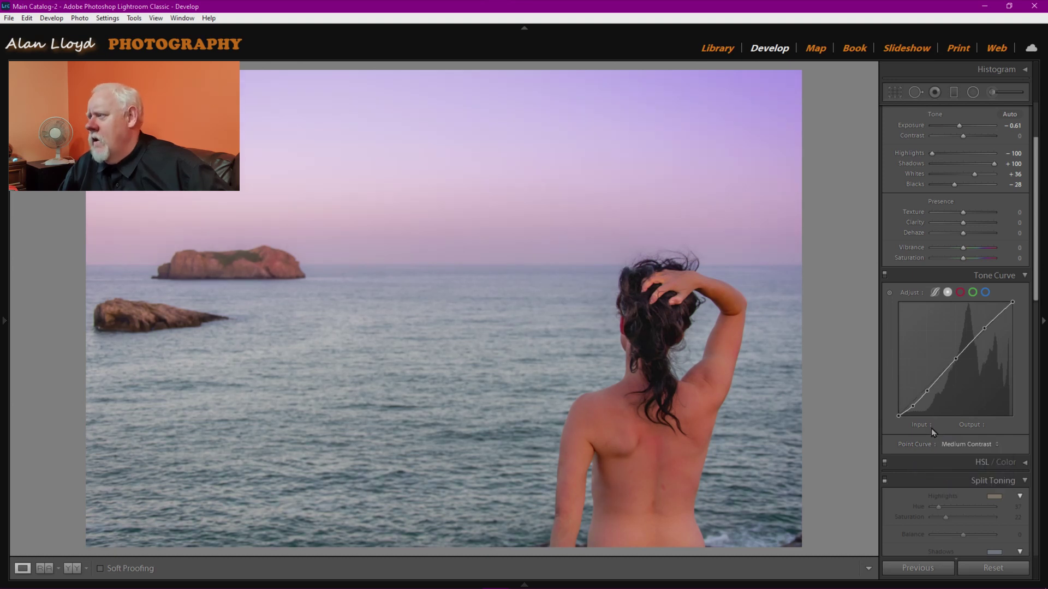
# Compare the photo with Split Toning switched on and off, leaving it off.
pyautogui.scroll(-3, 898, 431)
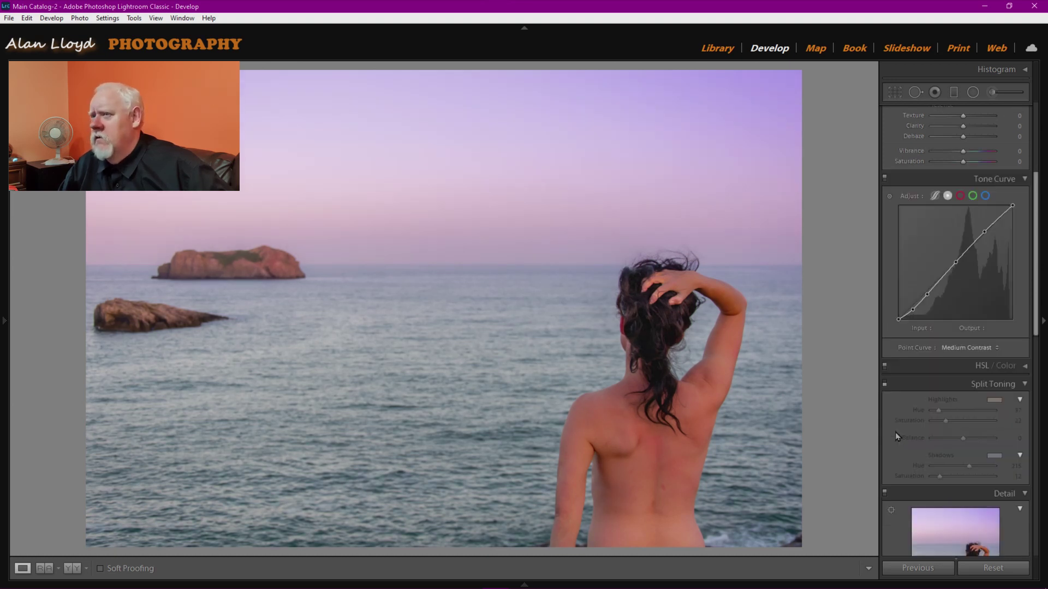
pyautogui.click(884, 384)
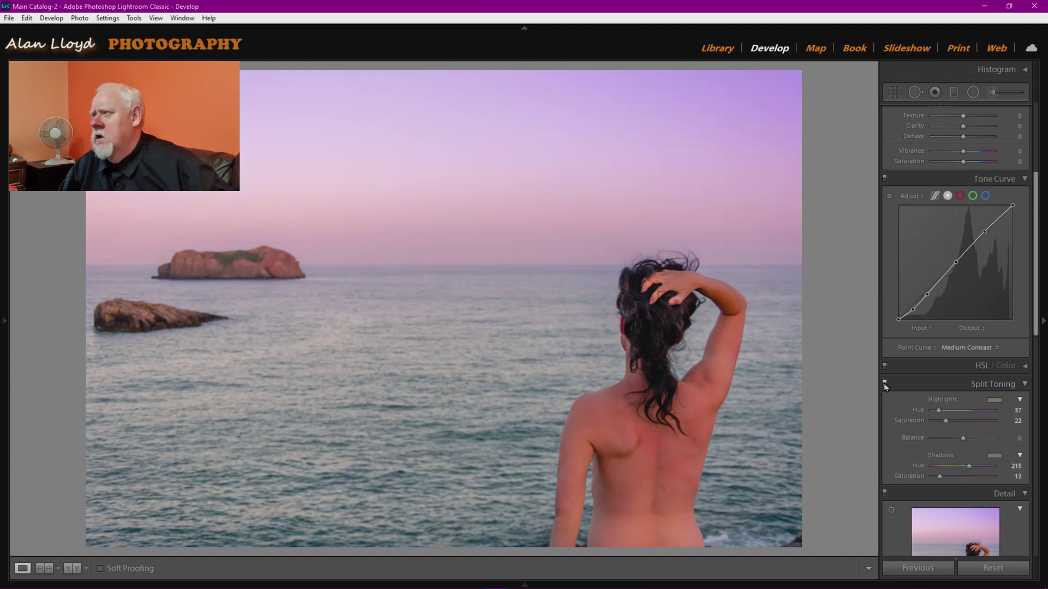
pyautogui.click(884, 383)
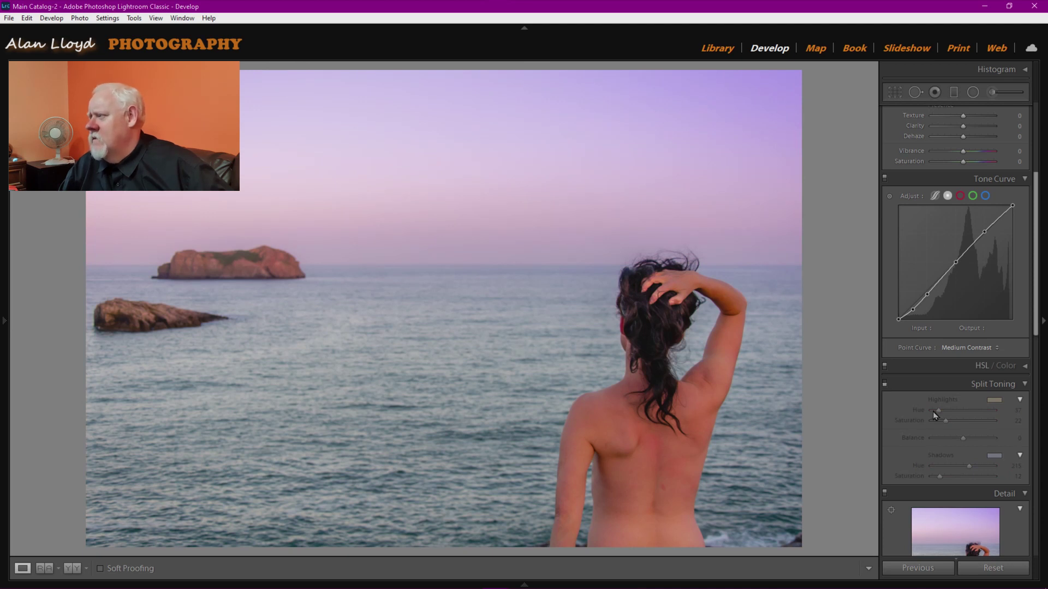
# Darken the photo's edges with a Highlight Priority post-crop vignette, setting its Amount to -23.
pyautogui.scroll(-10, 932, 411)
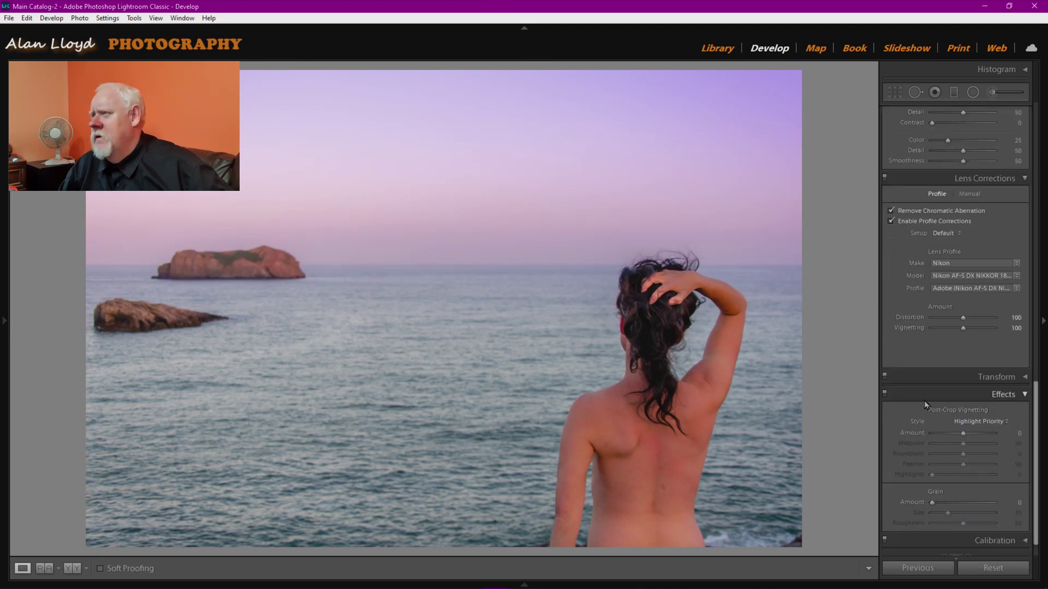
pyautogui.moveTo(963, 434); pyautogui.dragTo(955, 439)
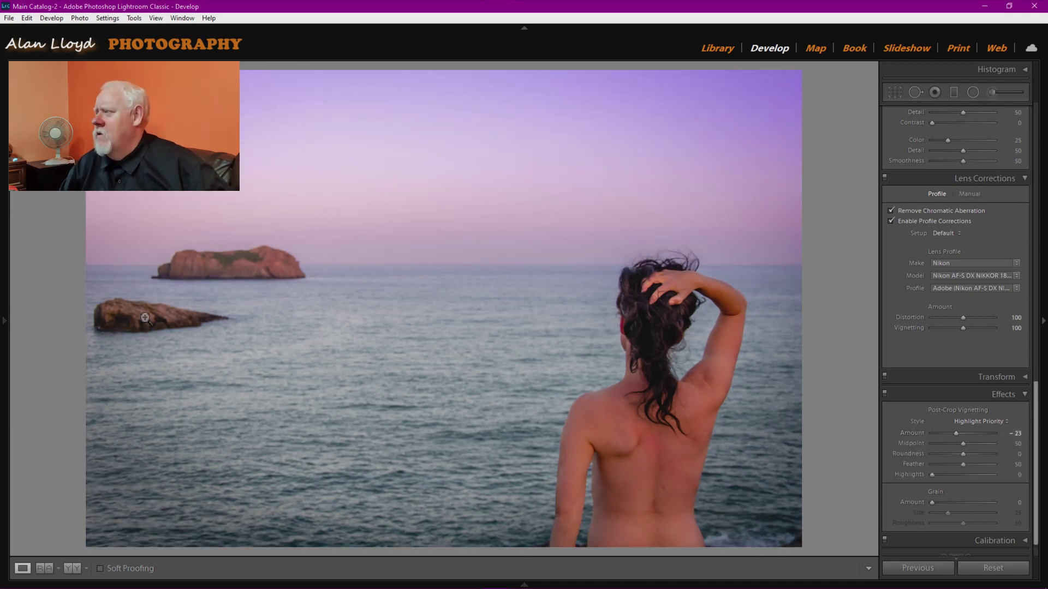
pyautogui.scroll(15, 918, 457)
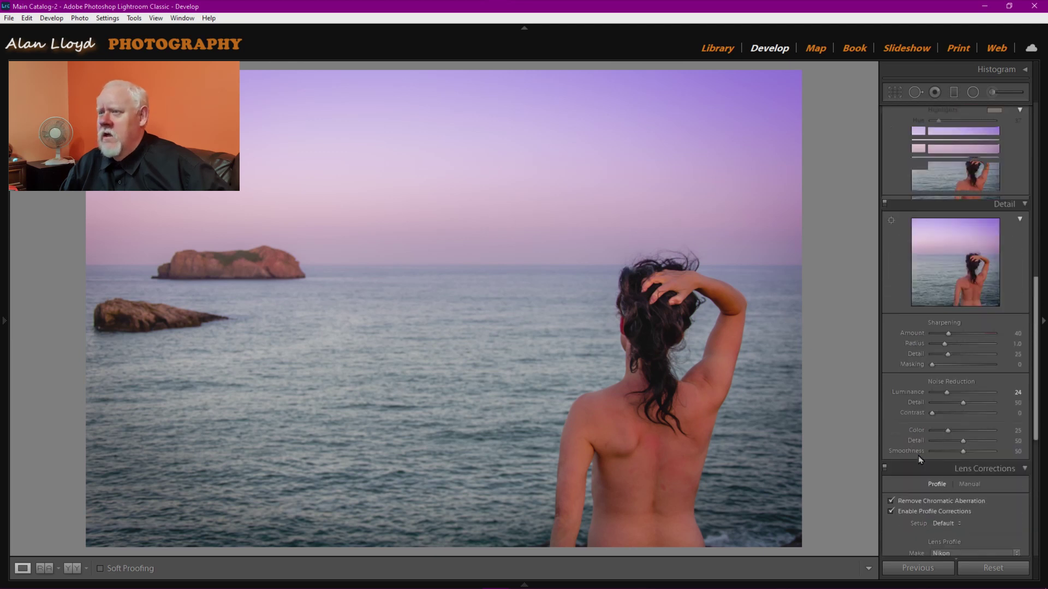